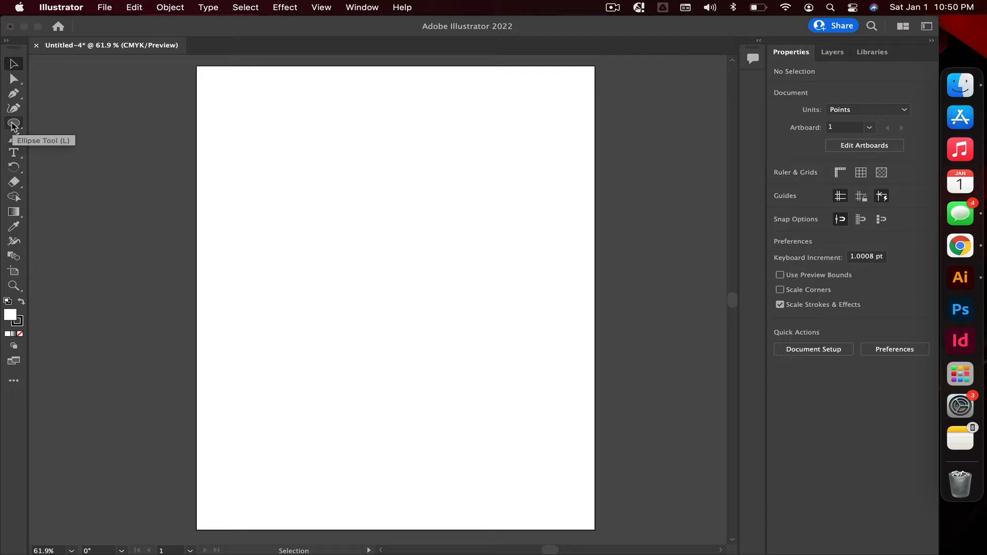
Choose the Ellipse tool and set no stroke and a light blue fill with hex value DEF6FF.
left_click(14, 125)
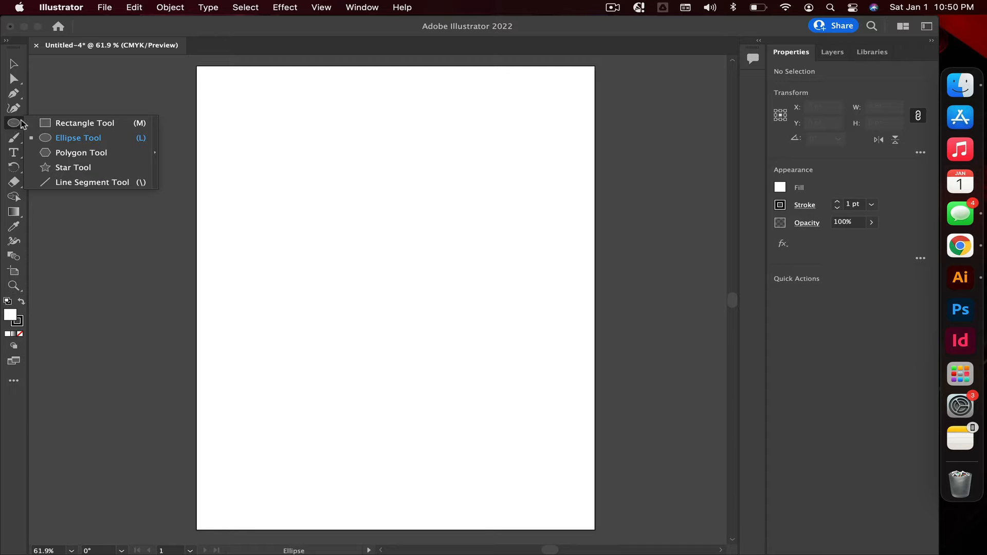
left_click(44, 137)
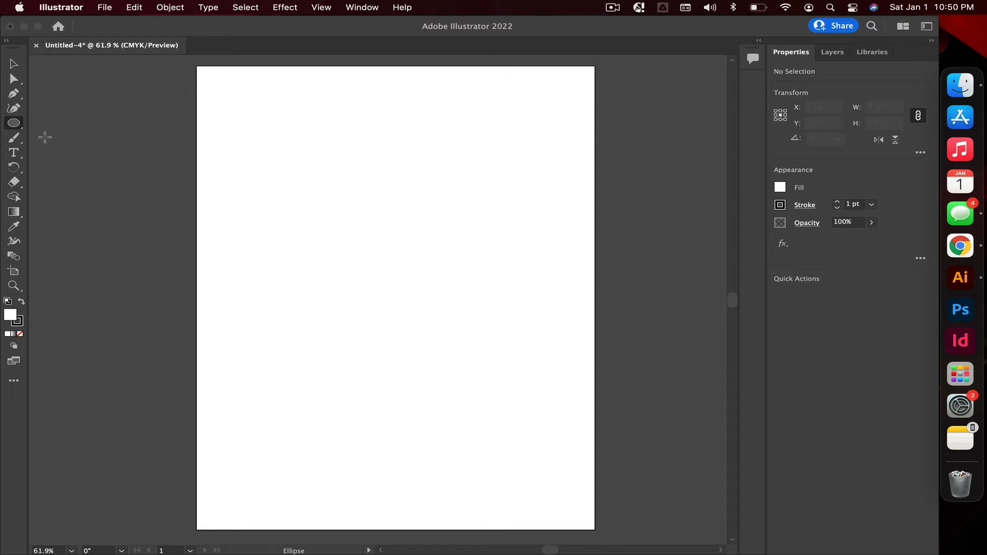
left_click(18, 325)
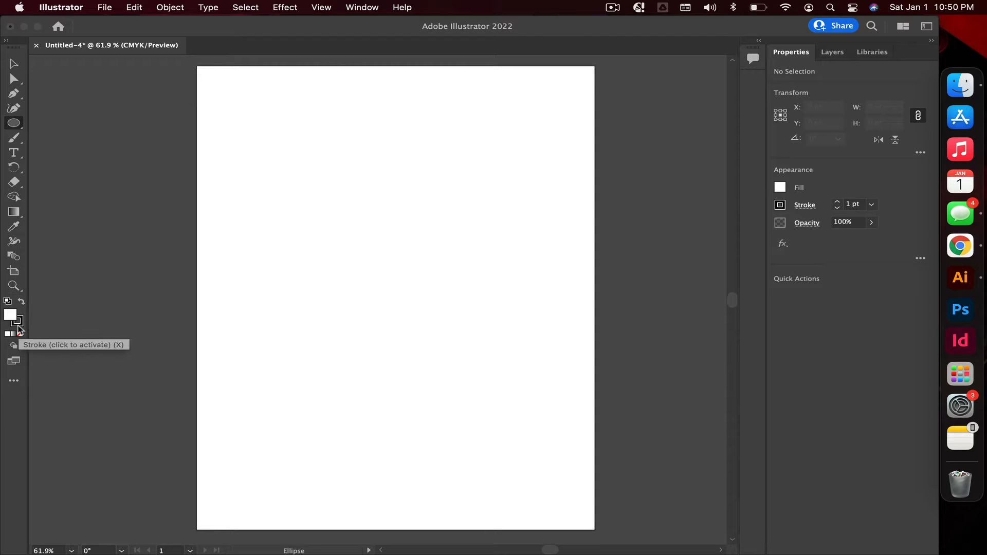
left_click(20, 335)
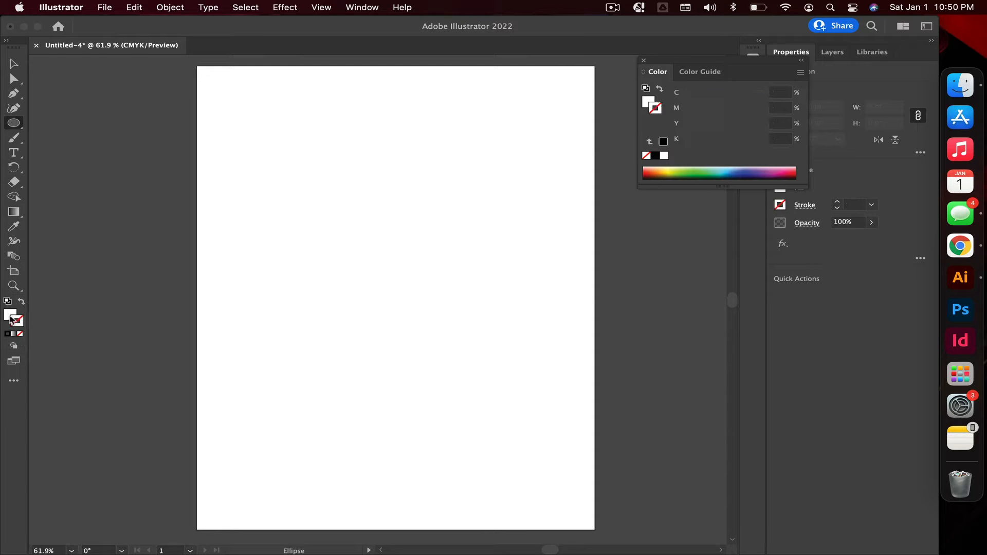
left_click(10, 317)
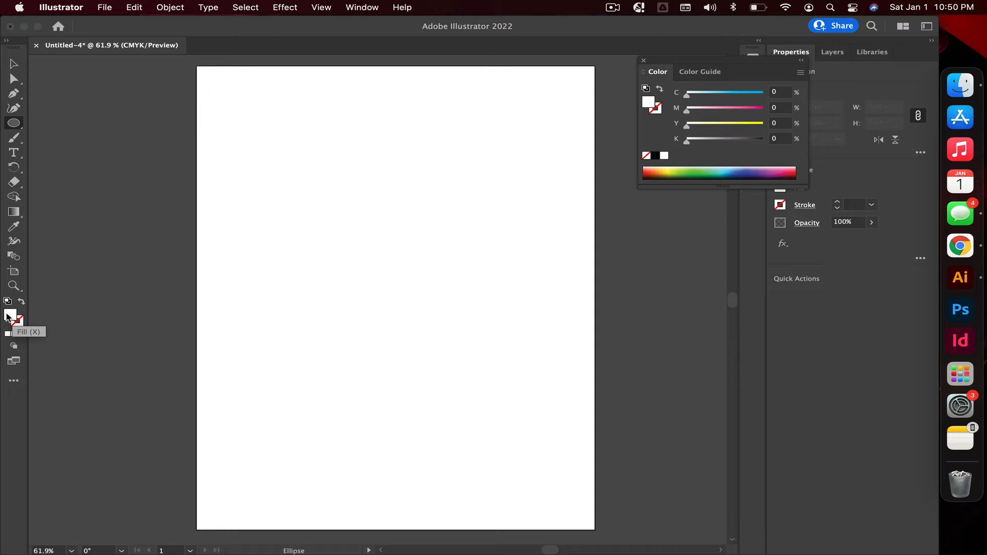
double_click(9, 317)
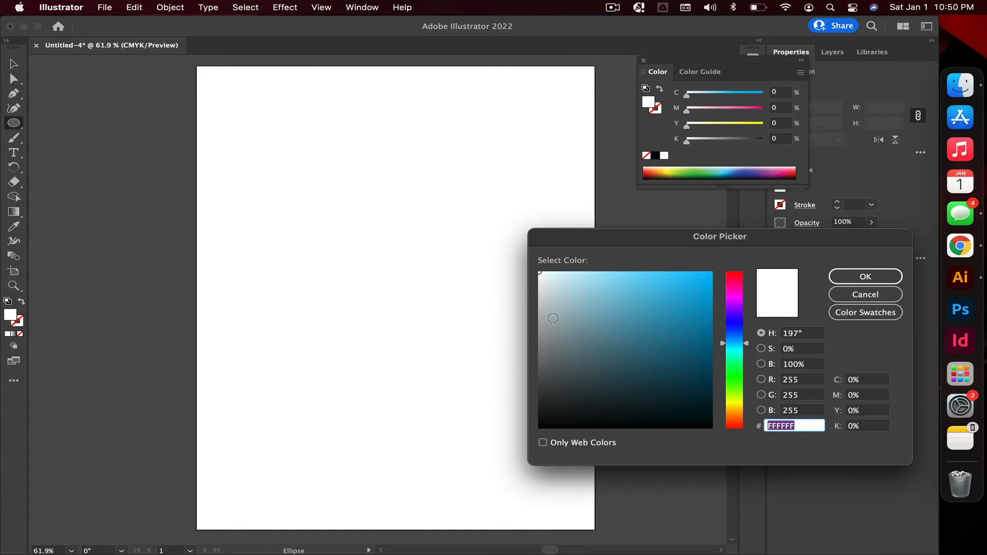
type("EFEFEF")
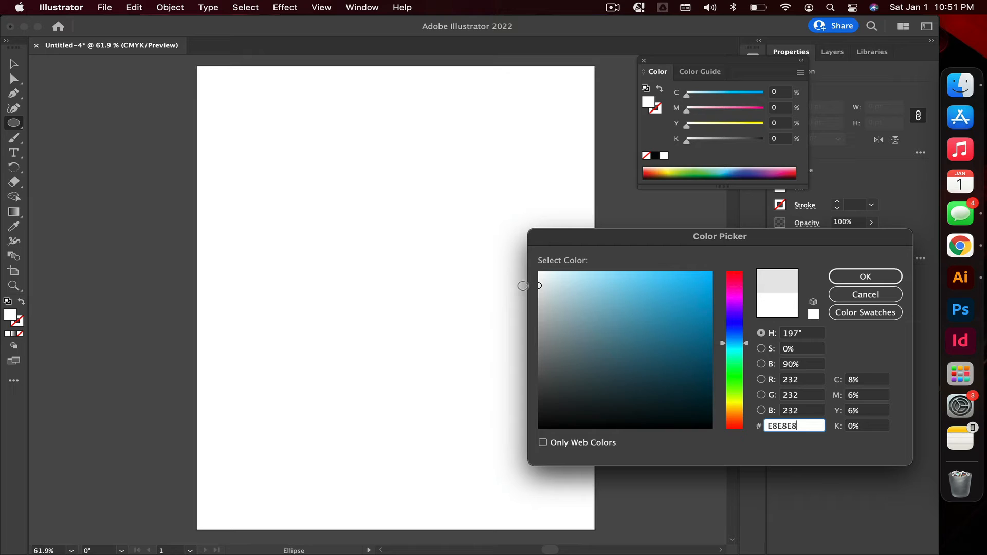
mouse_move(521, 280)
left_mouse_down()
mouse_move(571, 288)
mouse_move(561, 271)
left_mouse_up()
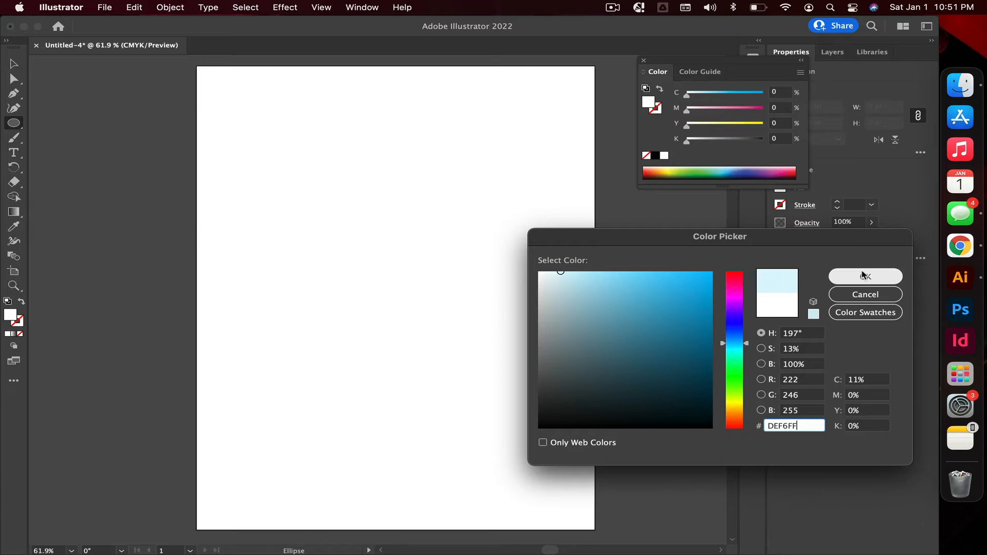
left_click(858, 275)
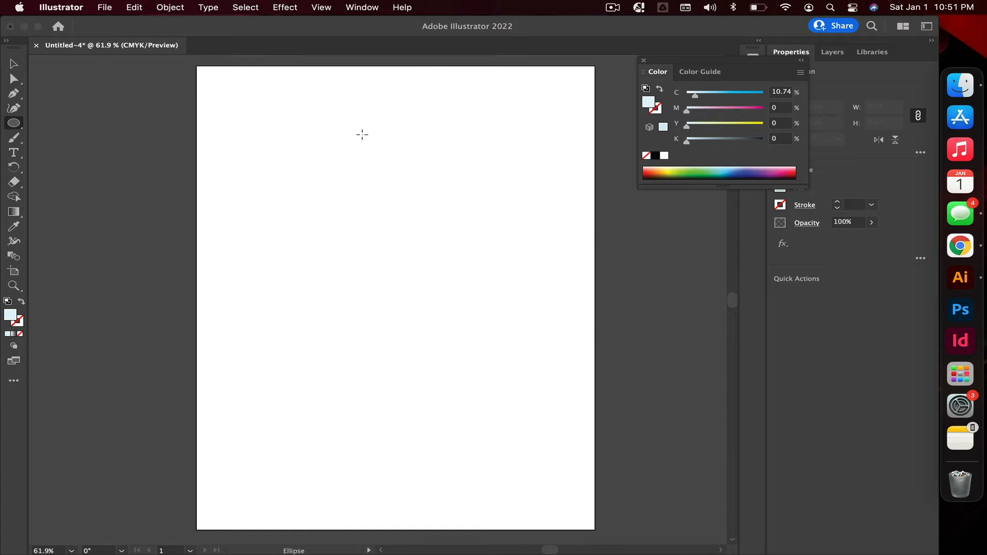
Draw three circles below one another, about 133, 201 and 285 pt wide from top to bottom.
left_click_drag(348, 139, 426, 216)
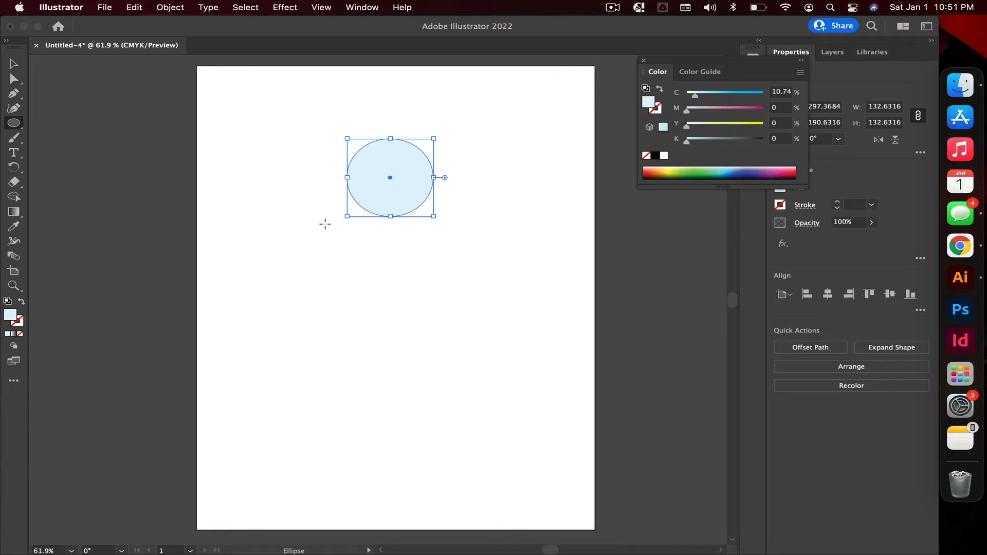
left_click_drag(325, 222, 436, 340)
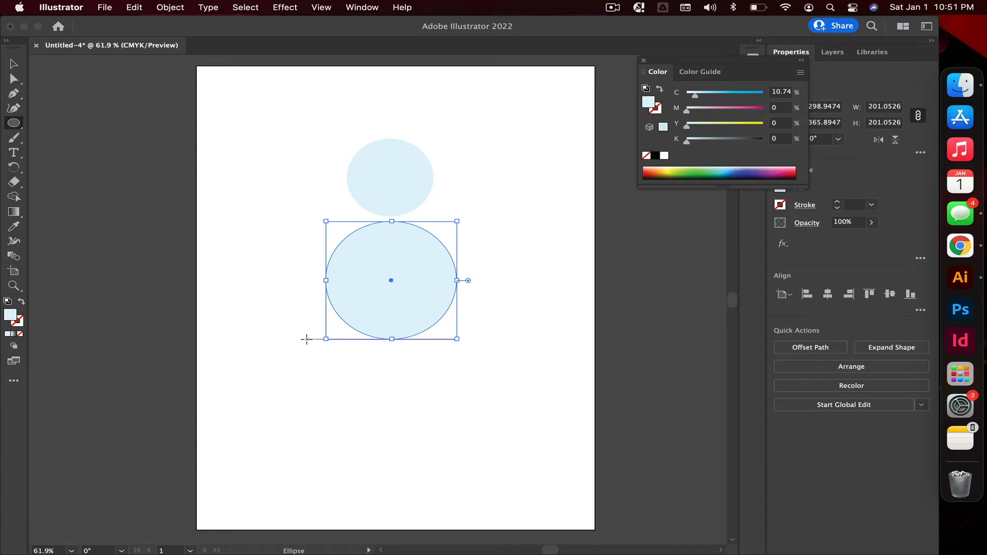
left_click_drag(306, 339, 491, 488)
key("v")
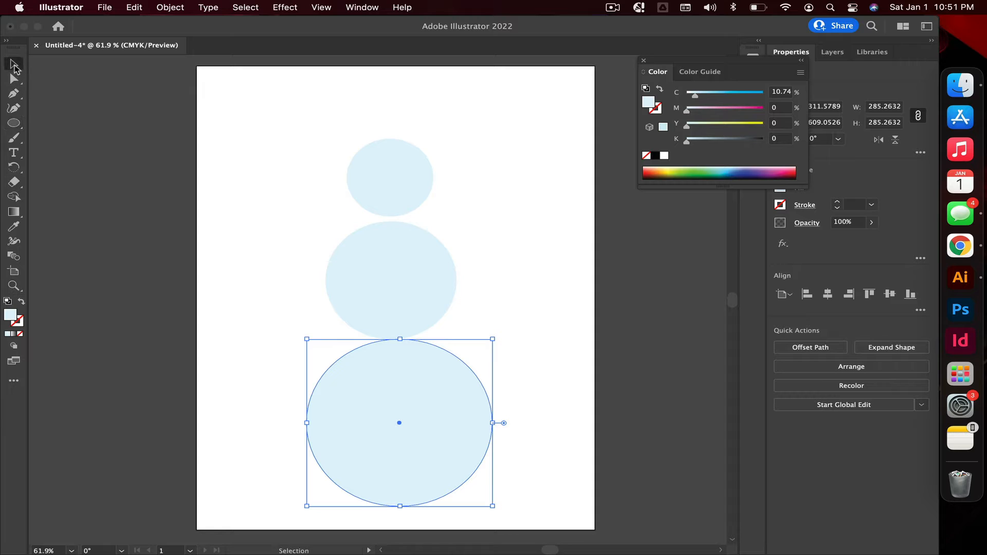
left_click(533, 347)
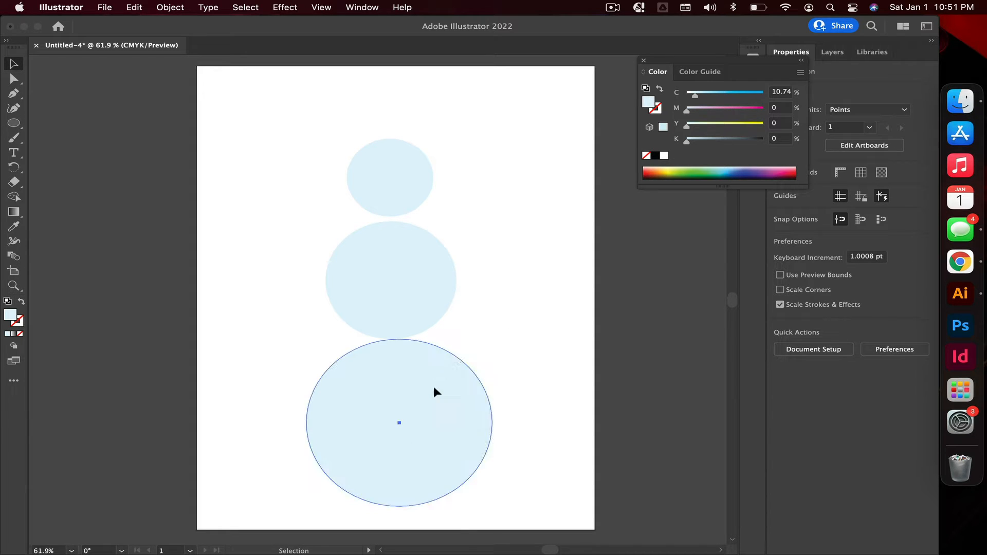
Move the three circles into an overlapping vertical snowman stack, with the smallest on top and the largest at the base.
left_click_drag(434, 387, 424, 375)
left_click_drag(389, 167, 391, 186)
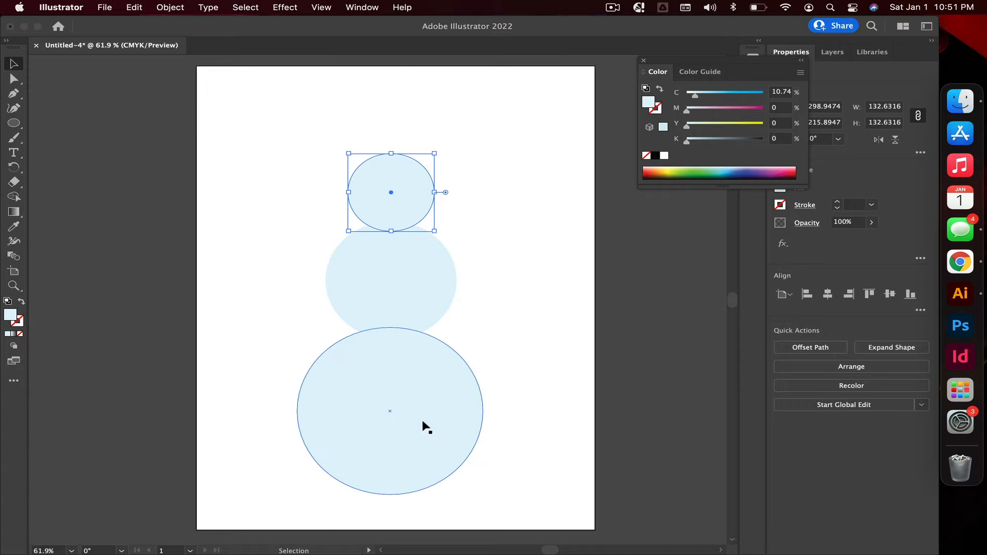
left_click(505, 412)
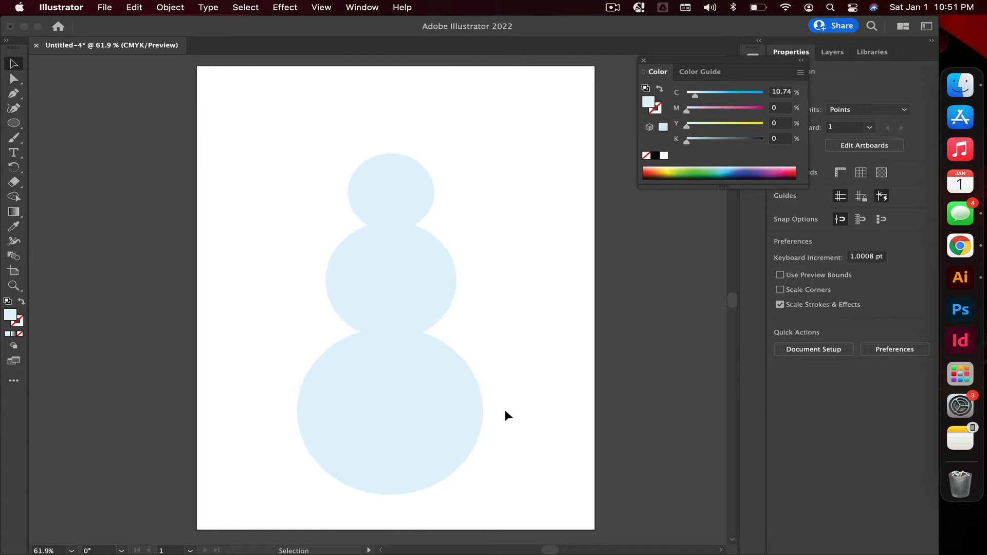
left_click_drag(452, 383, 448, 385)
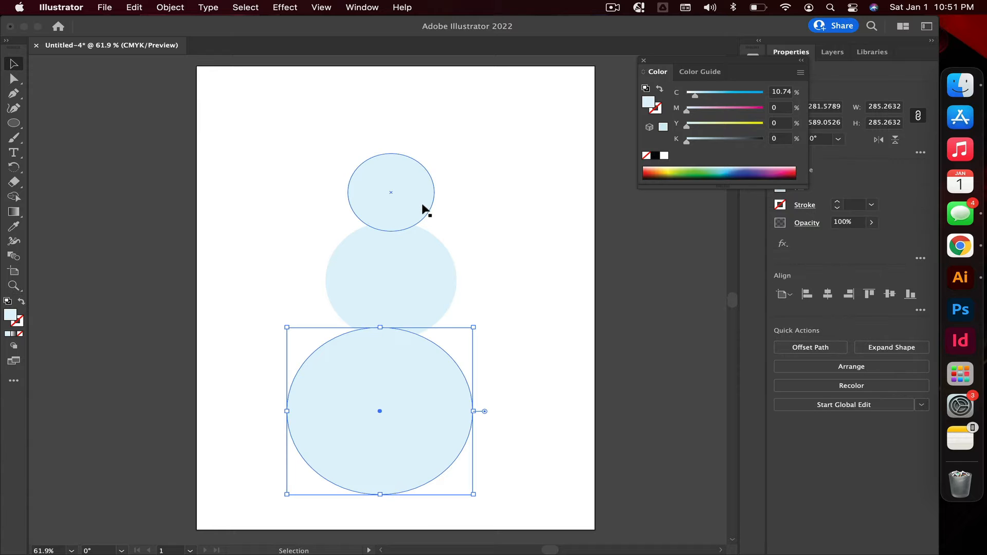
mouse_move(422, 205)
left_mouse_down()
mouse_move(411, 203)
mouse_move(426, 204)
left_mouse_up()
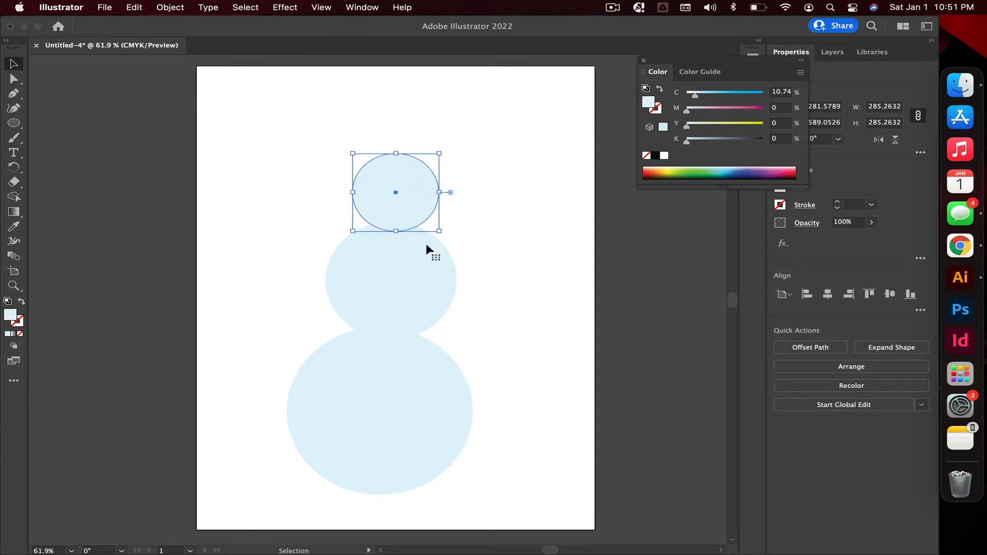
left_click_drag(414, 350, 425, 349)
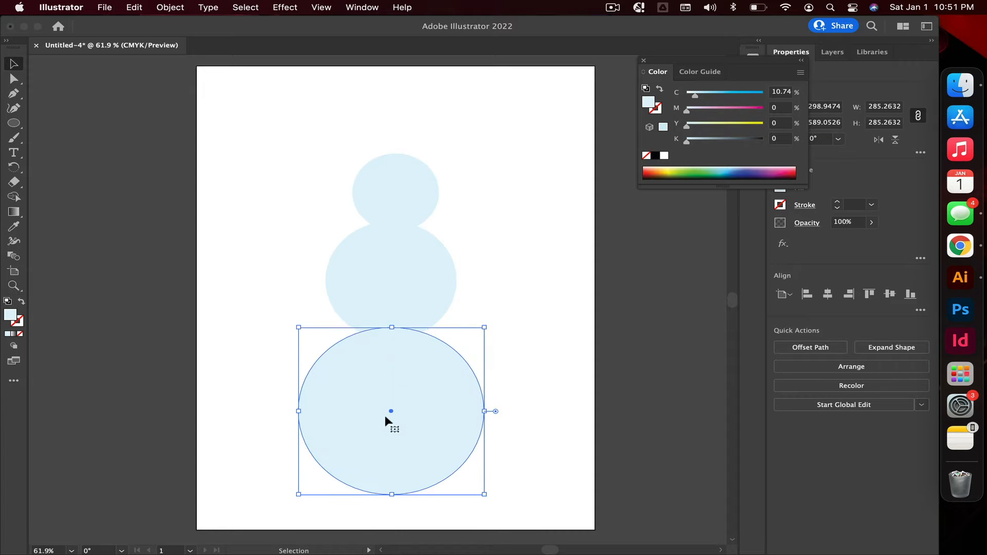
left_click_drag(398, 298, 398, 297)
left_click_drag(403, 196, 394, 191)
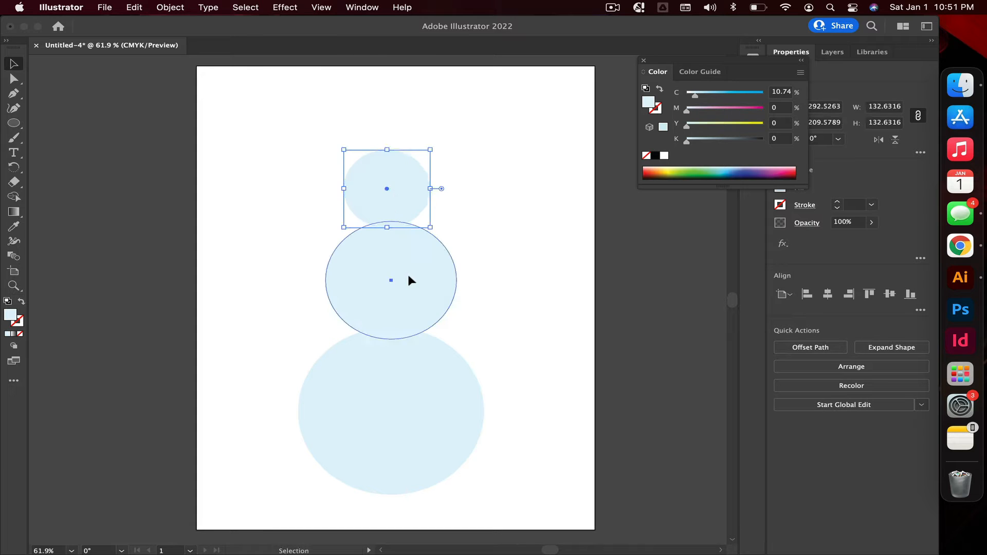
left_click_drag(409, 277, 401, 271)
left_click_drag(400, 401, 394, 378)
left_click(550, 369)
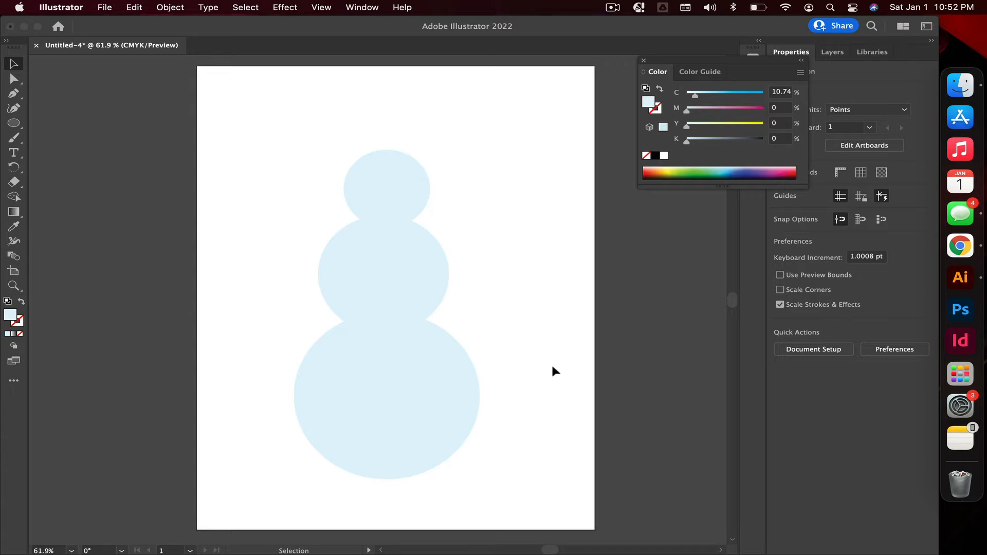
Close the floating Color panel and leave nothing selected.
left_click_drag(666, 57, 646, 68)
left_click(626, 73)
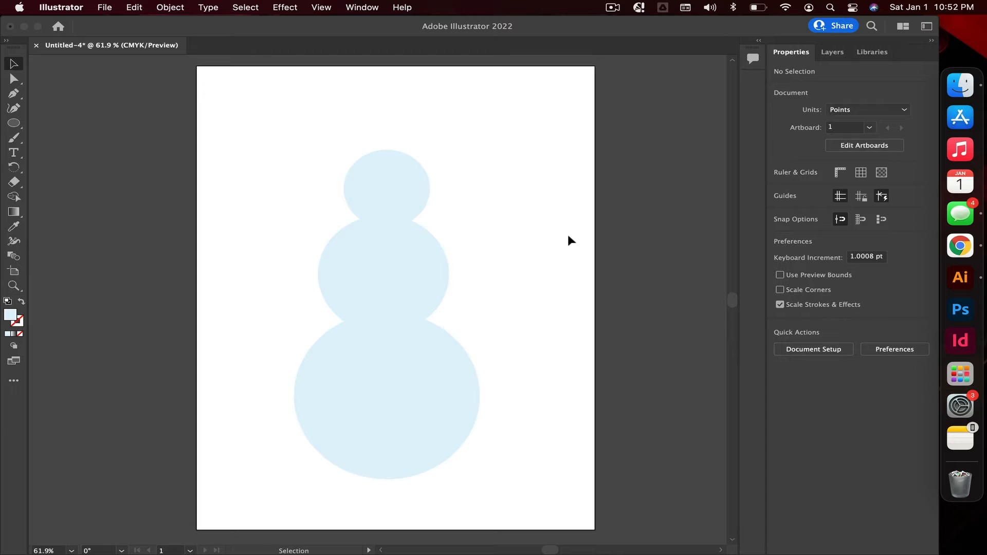
left_click(396, 350)
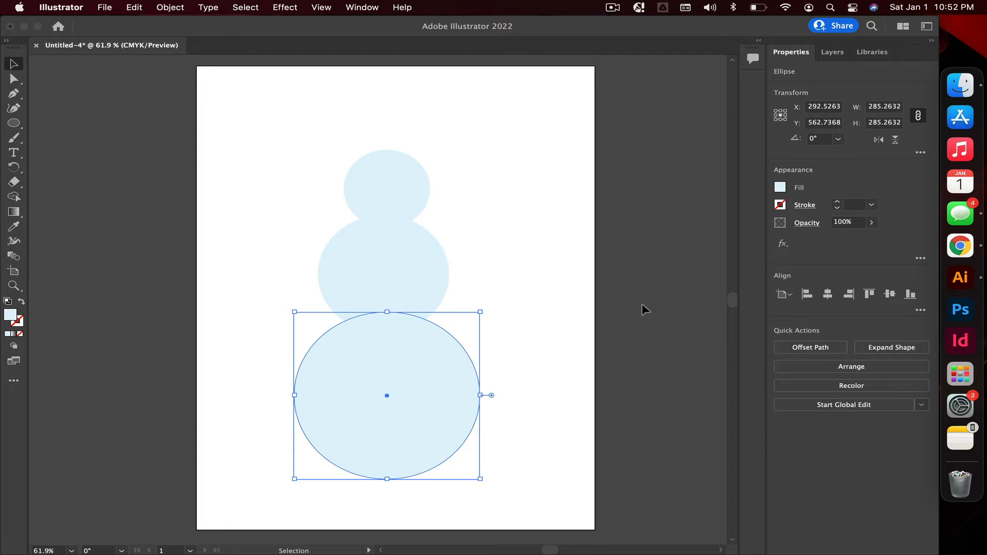
left_click(533, 178)
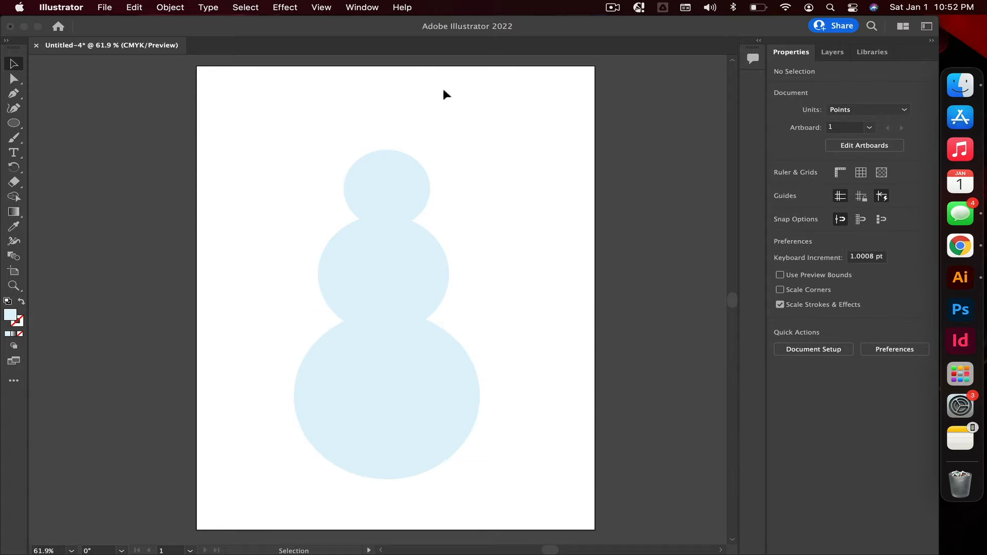
Show the Align panel and place it over the empty area below the document properties.
left_click(362, 7)
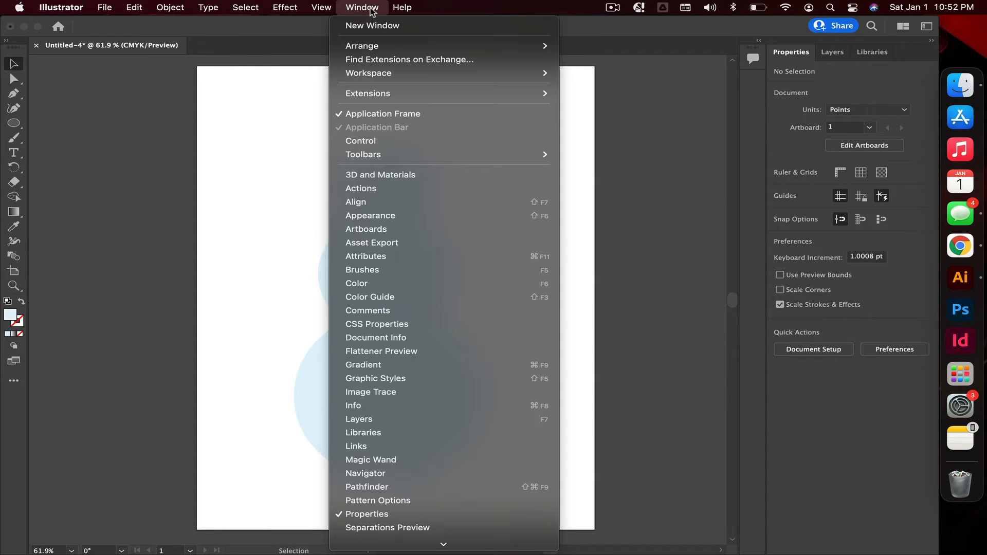
left_click(358, 202)
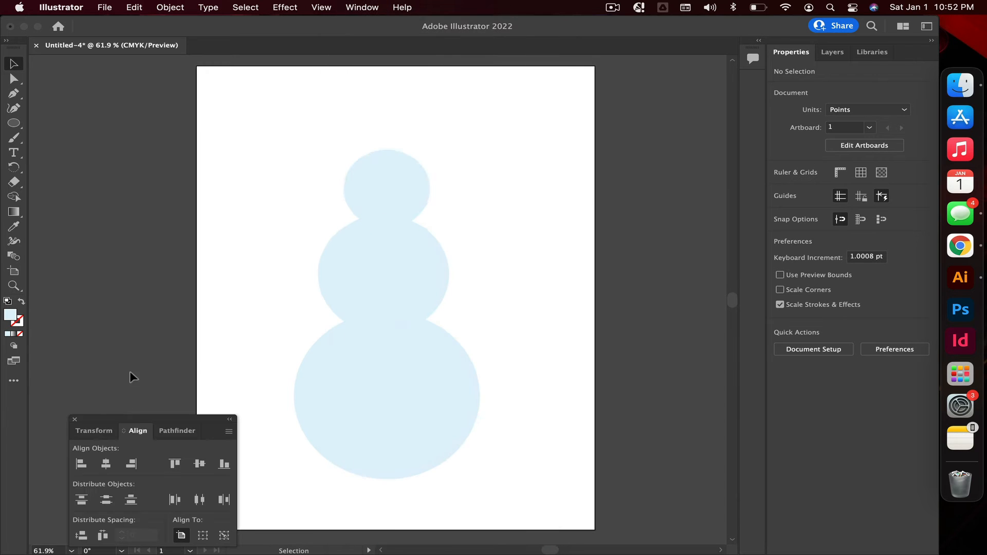
left_click_drag(124, 418, 816, 377)
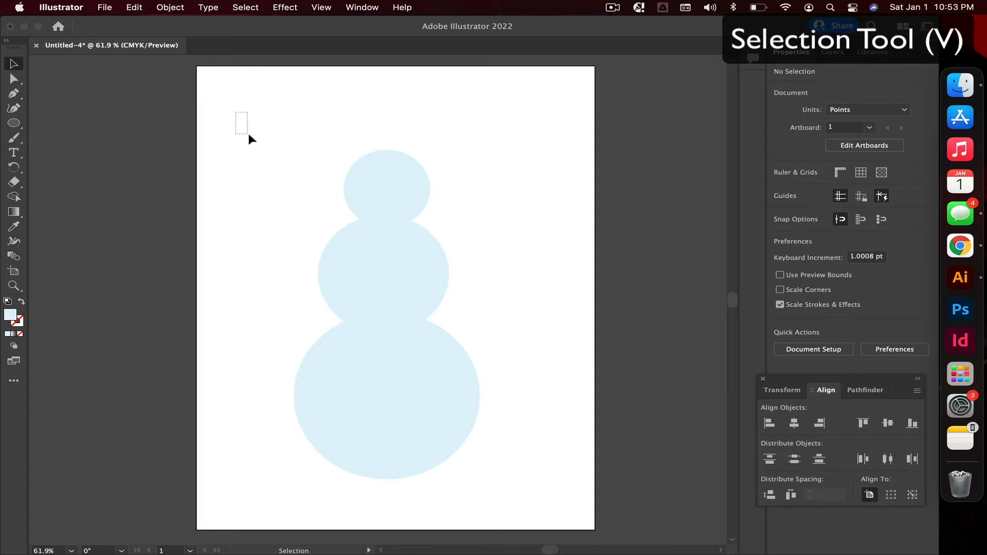
Draw a small, narrow upright rectangle just to the right of the top circle, then deselect it.
left_click_drag(248, 132, 536, 456)
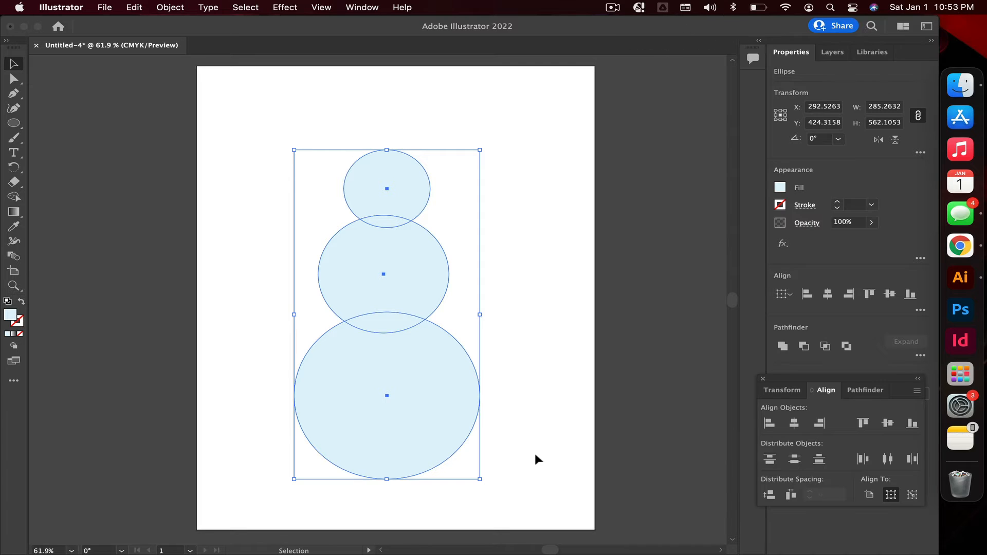
left_click(535, 453)
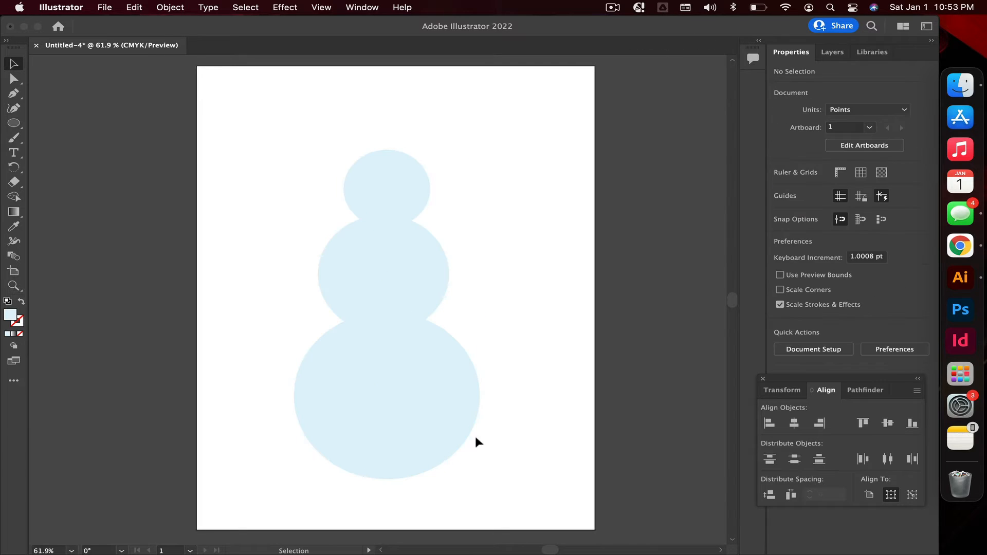
left_click(16, 124)
left_click(85, 122)
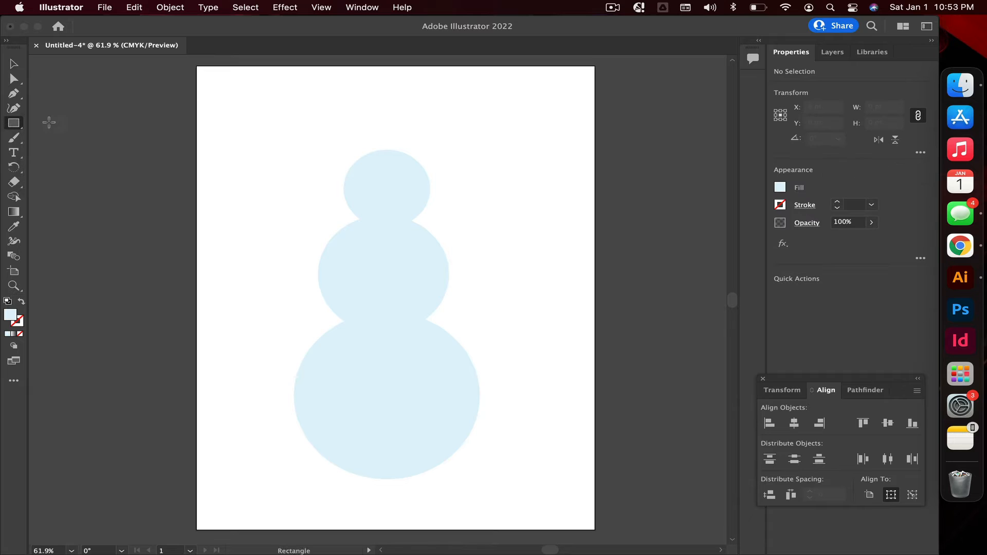
left_click_drag(456, 208, 449, 172)
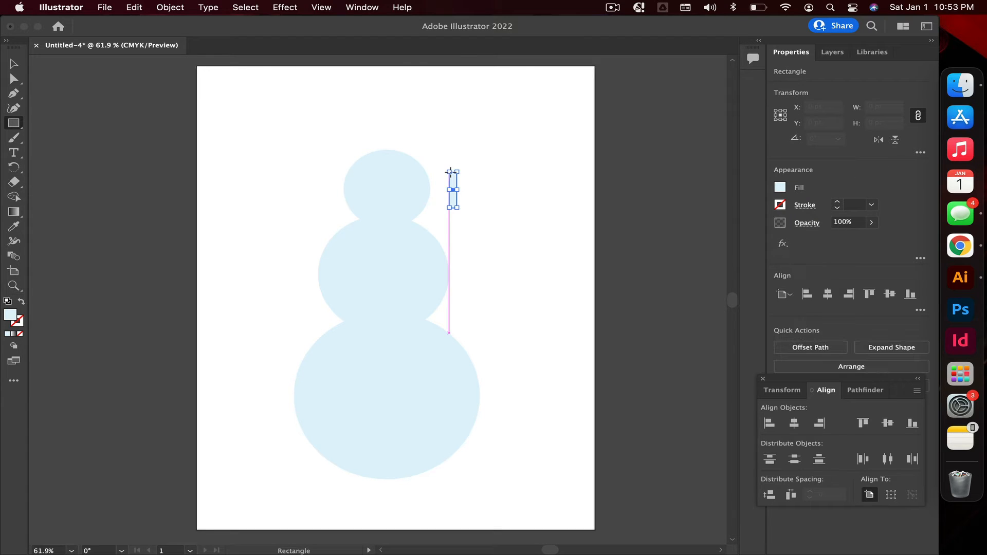
key("v")
left_click(239, 198)
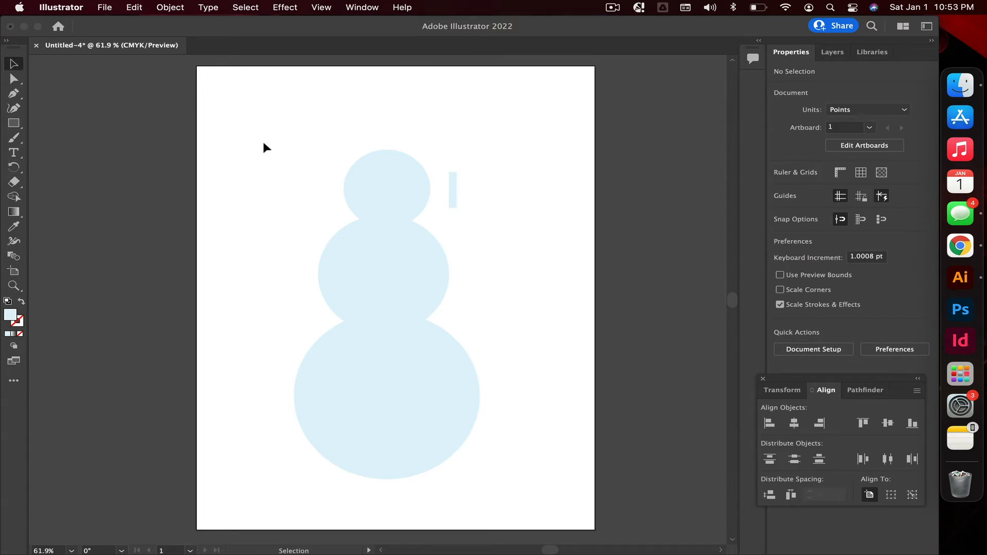
Select the three body circles without the narrow rectangle, and close the floating Align panel.
left_click_drag(262, 141, 502, 478)
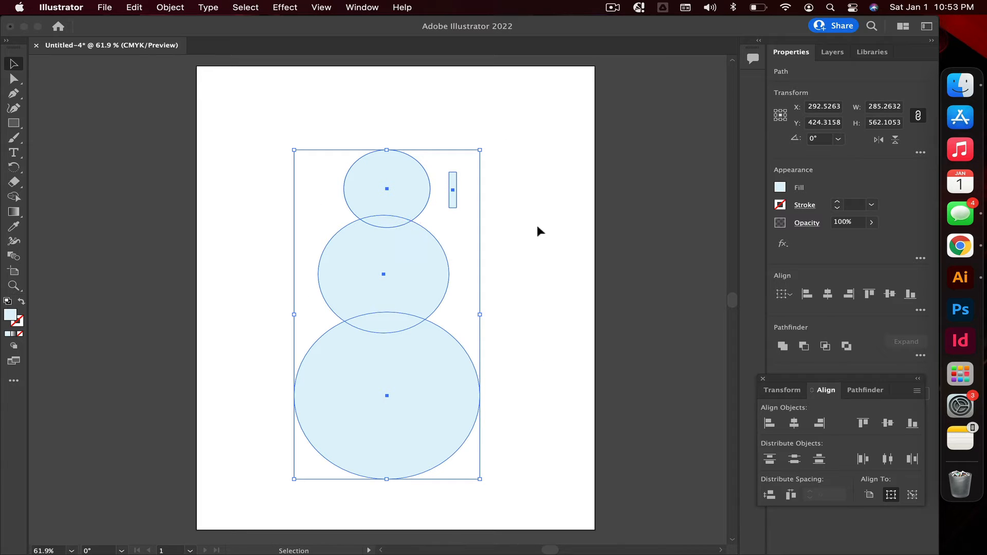
left_click(454, 201, "shift")
left_click_drag(779, 381, 803, 422)
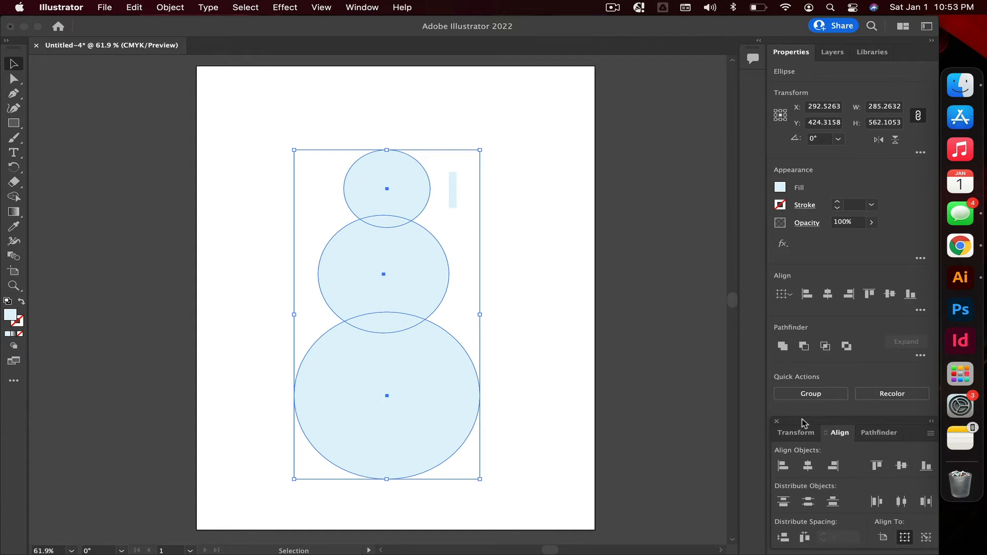
left_click(777, 422)
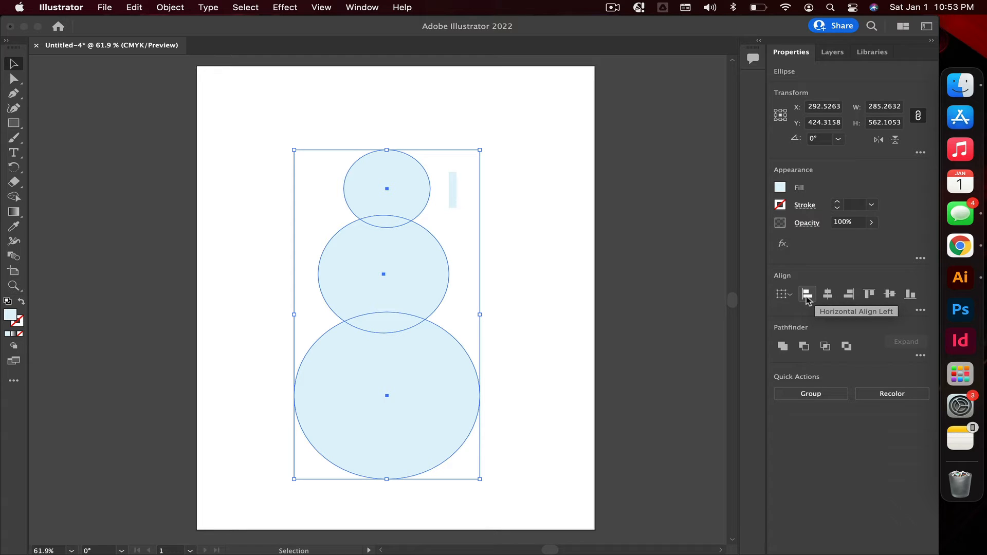
Align the three selected circles on their horizontal centers and combine them into one group.
left_click(848, 298)
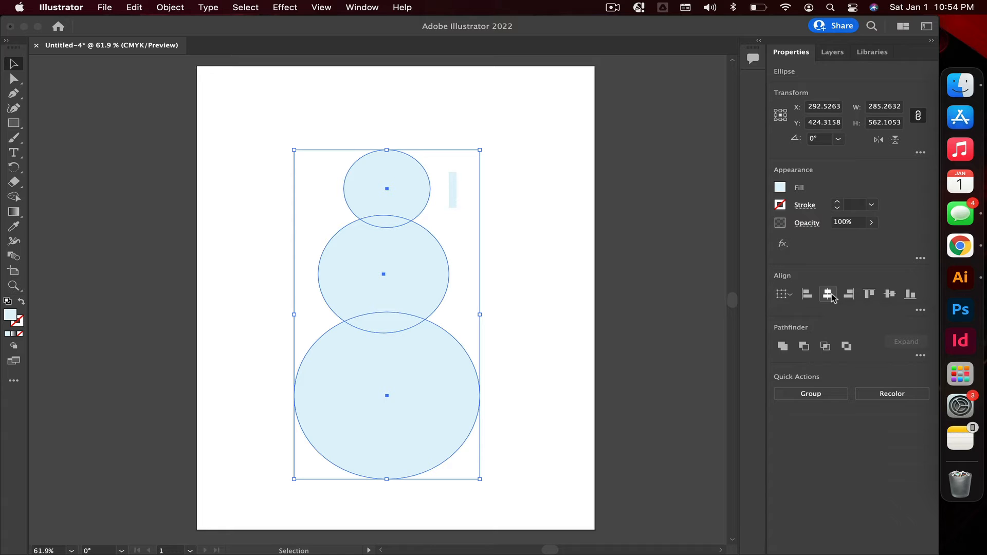
left_click(828, 295)
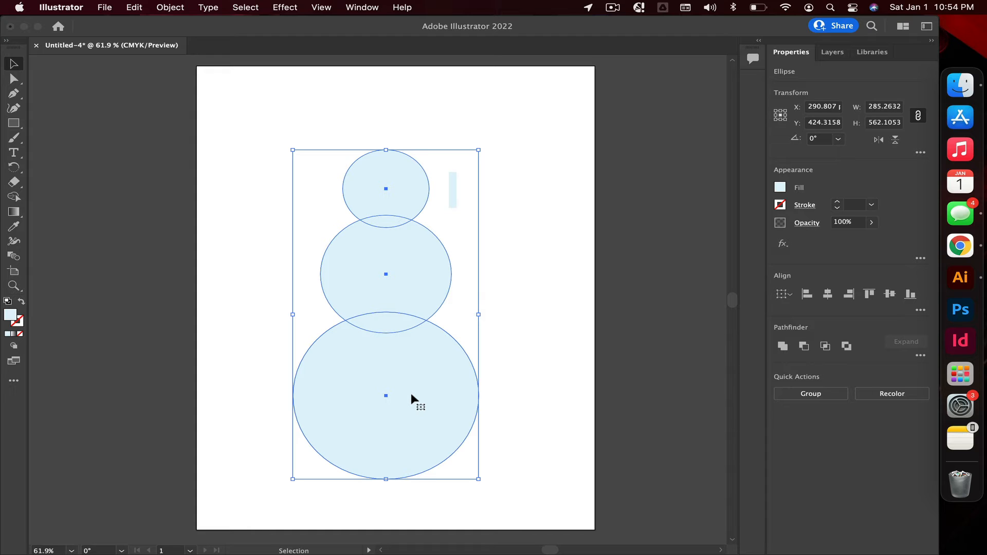
key("super+g")
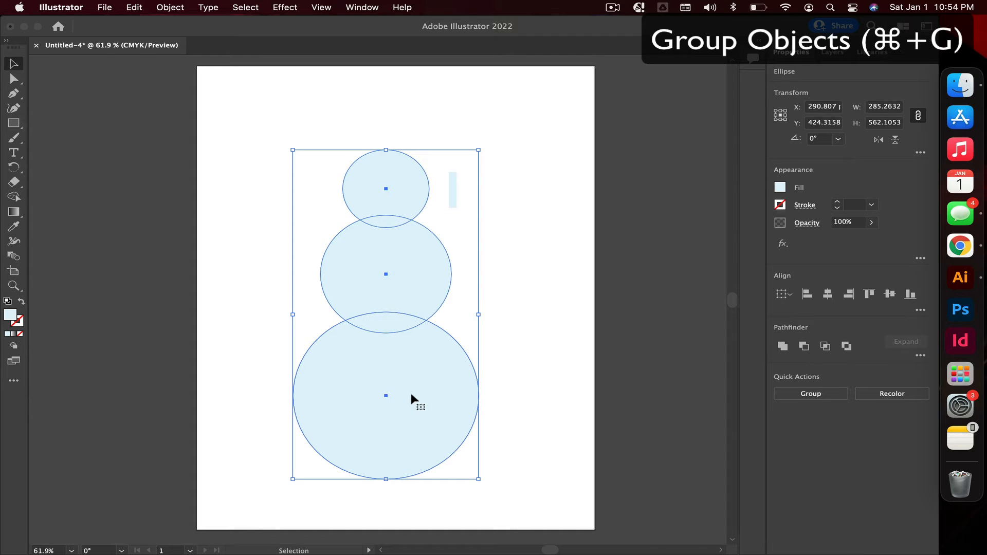
key("super+g")
left_click(504, 350)
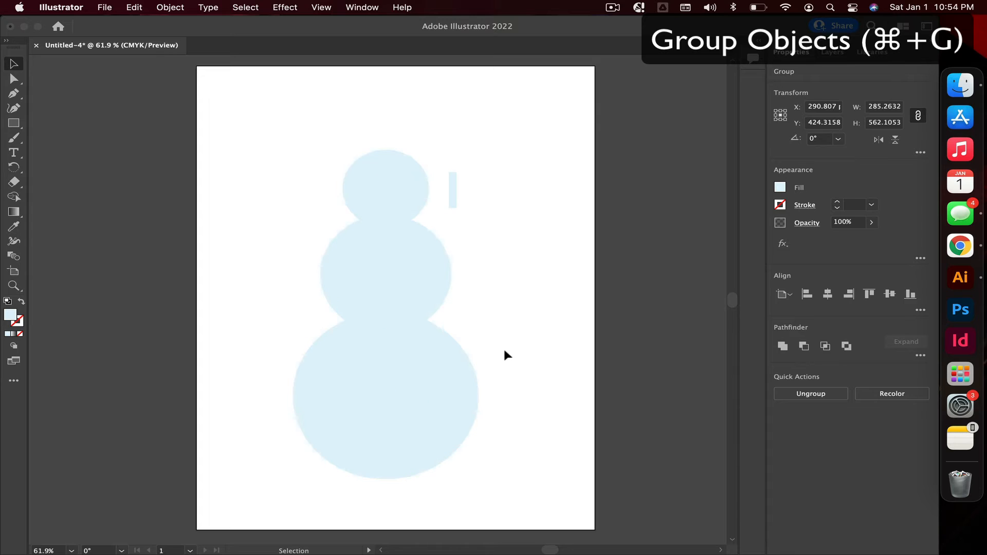
Test the grouping by moving the three circles together to different spots on the artboard, and view the Ungroup command.
left_click_drag(393, 353, 436, 385)
left_click(507, 369)
left_click(392, 410)
key("a")
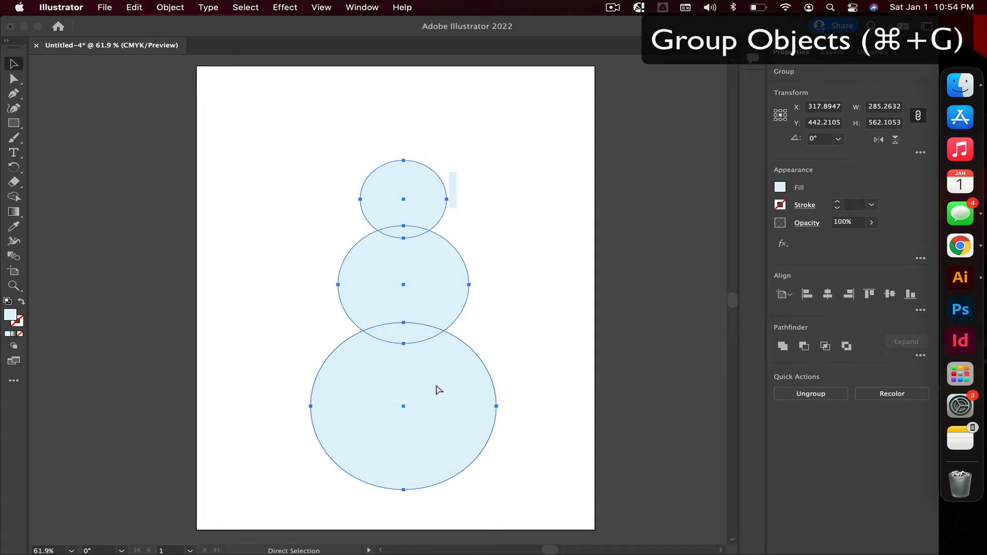
key("super+z")
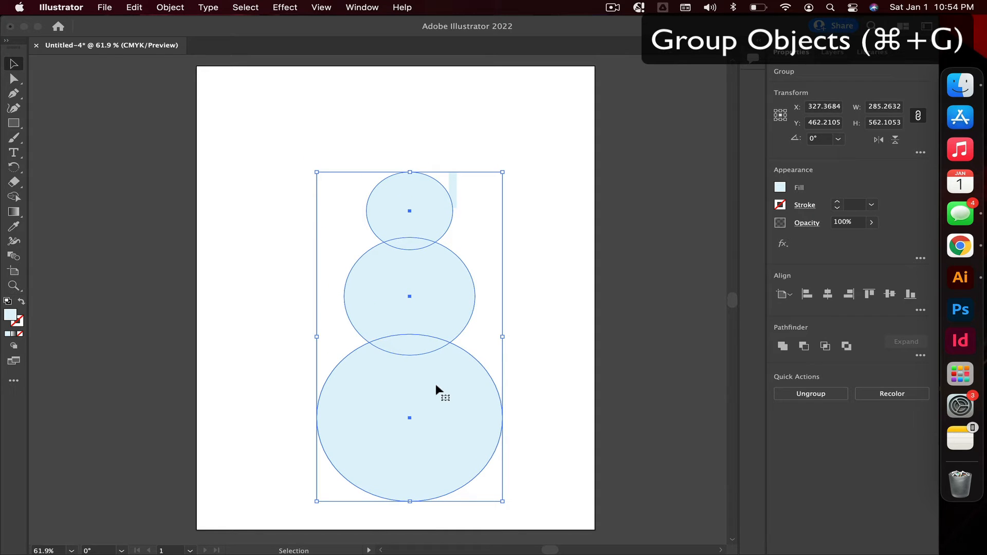
left_click(560, 282)
left_click(441, 286)
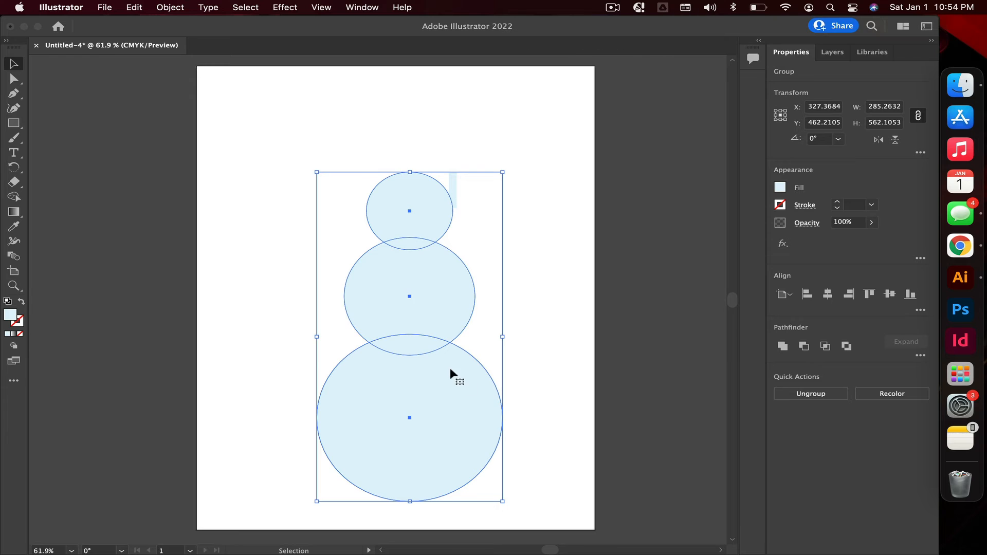
key("super+z")
left_click_drag(405, 379, 420, 361)
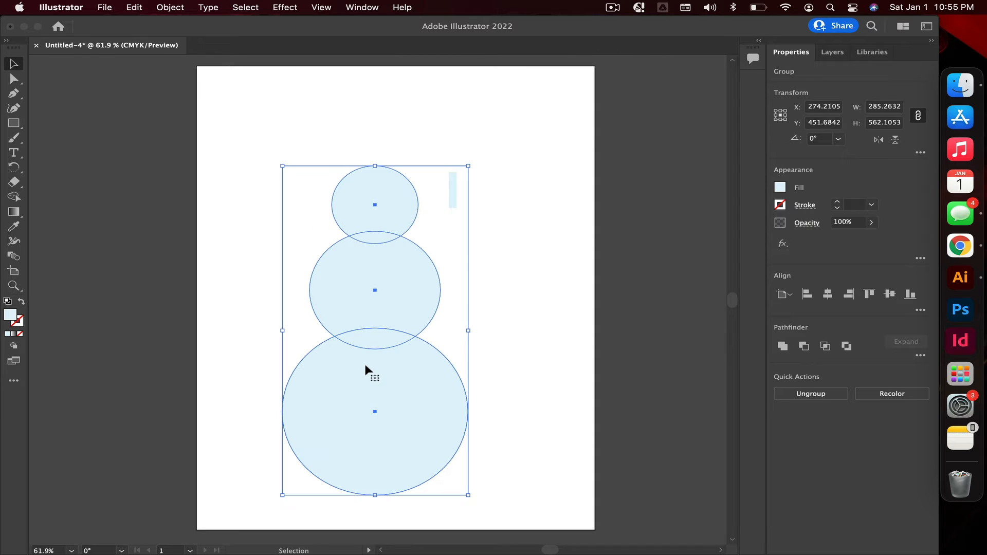
left_click(176, 8)
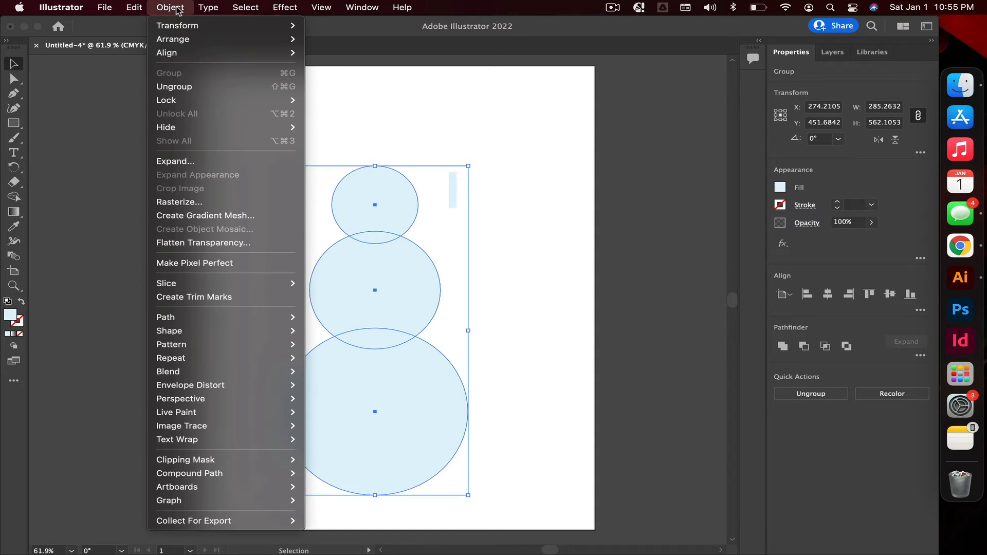
left_click(181, 87)
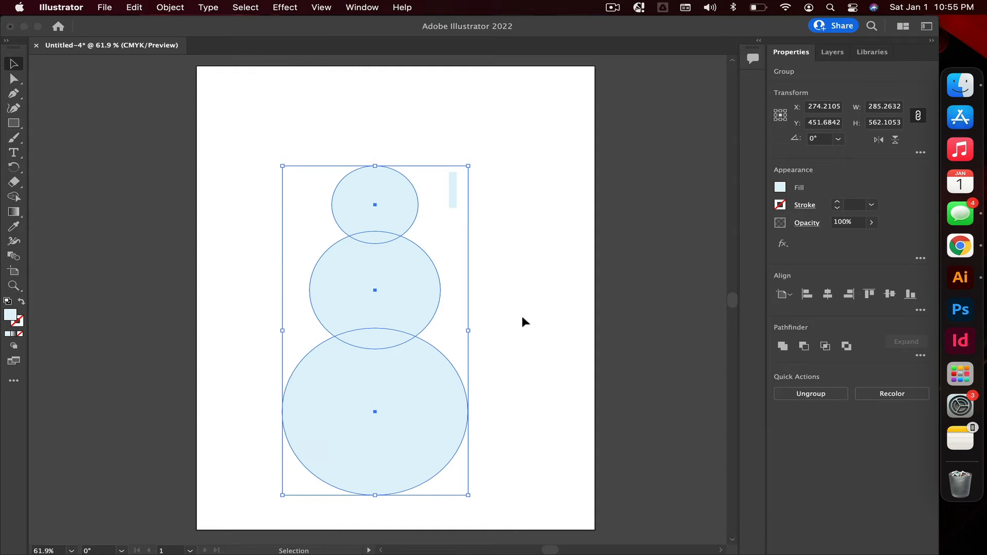
Delete the narrow rectangle beside the head and move the snowman group back toward the middle of the artboard.
left_click(457, 190)
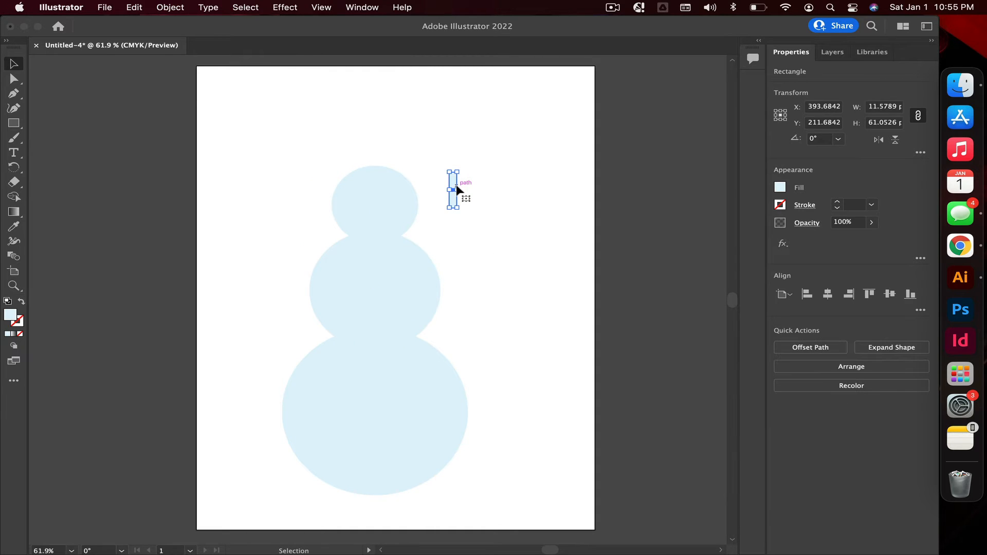
key("Delete")
left_click_drag(387, 364, 401, 349)
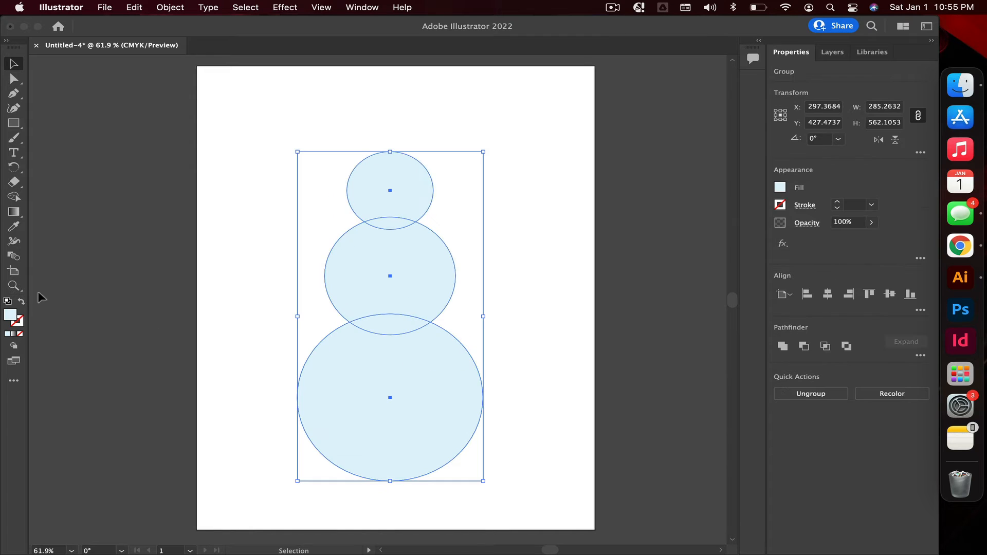
Switch to the Ellipse tool, try black 000000 as the snowman group's fill, and undo that color change.
left_click(23, 125)
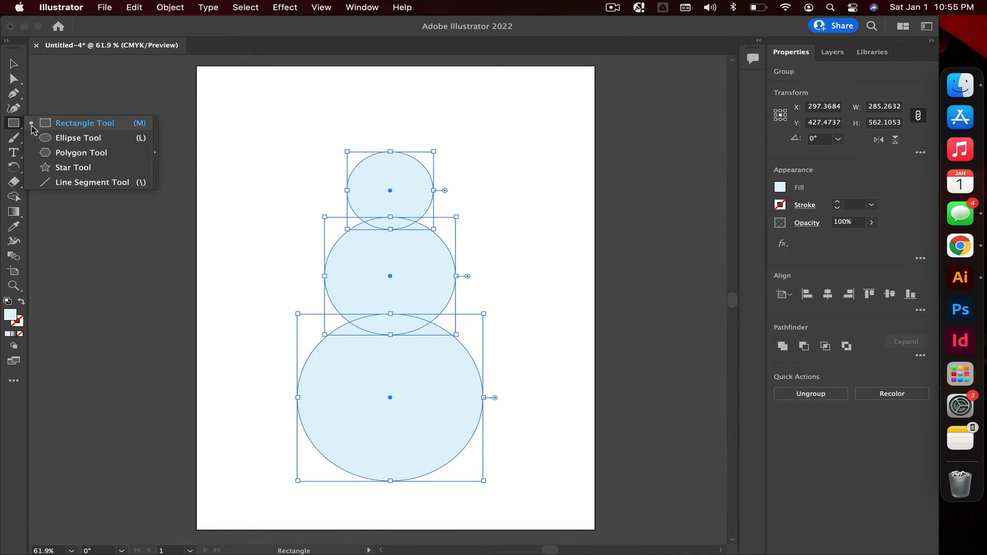
left_click(45, 137)
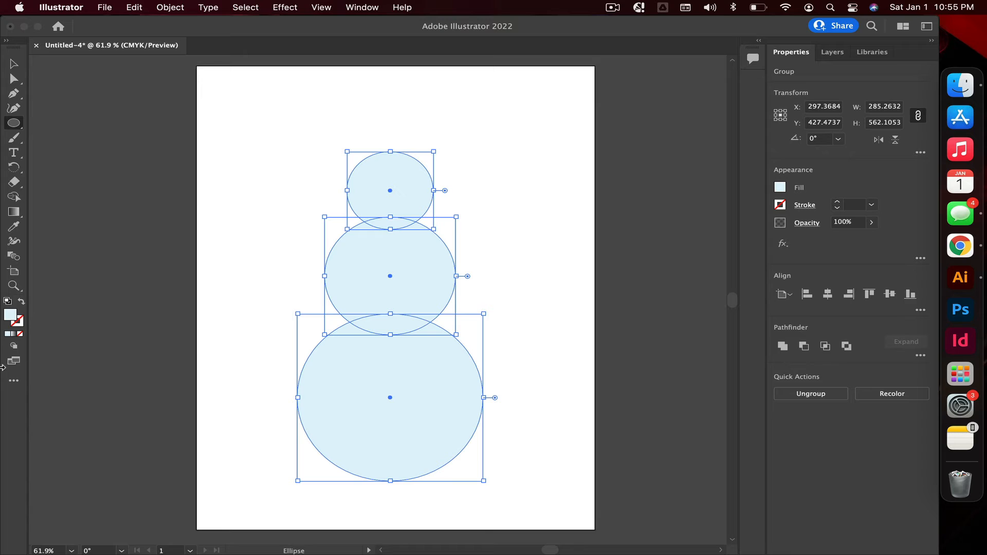
double_click(10, 316)
left_click_drag(609, 386, 550, 439)
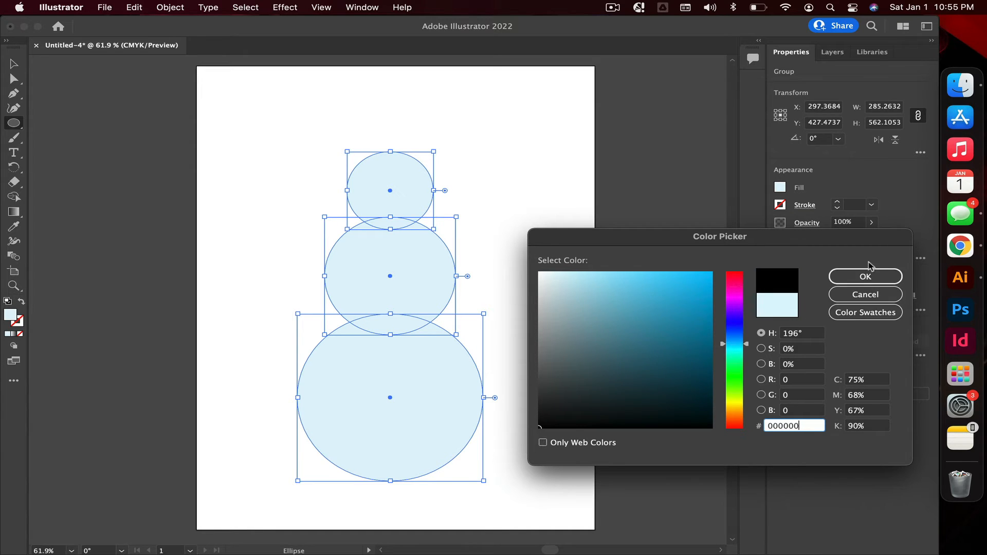
left_click(863, 278)
key("super+z")
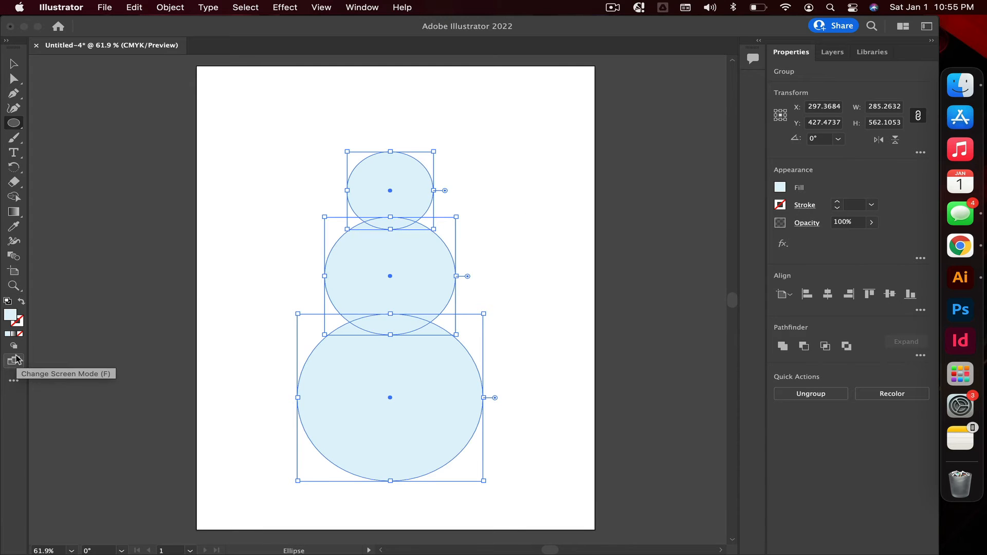
Draw a small circle about 13 pt wide on the upper-left part of the snowman's head as the first eye.
left_click(13, 285)
left_click_drag(387, 190, 509, 191)
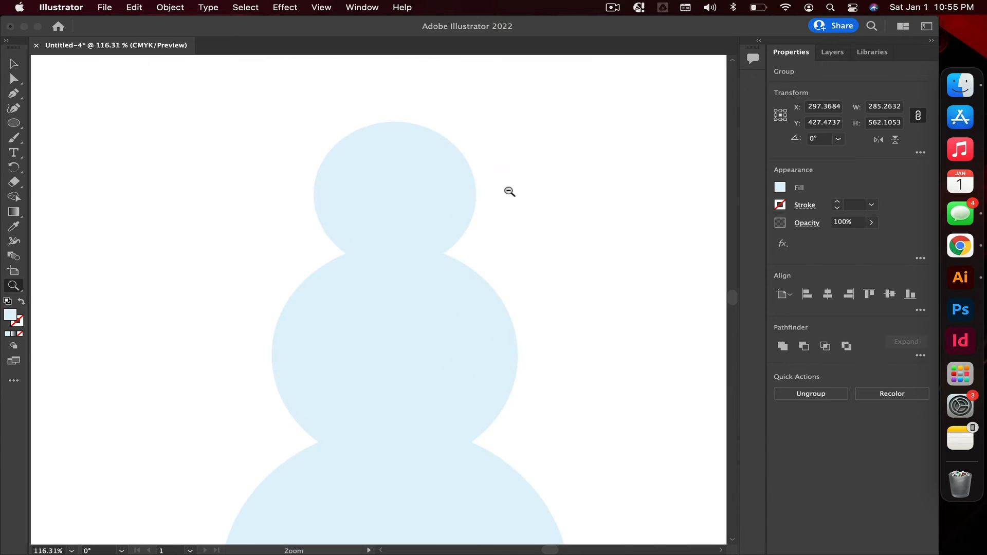
left_click(14, 64)
left_click(106, 154)
left_click(14, 122)
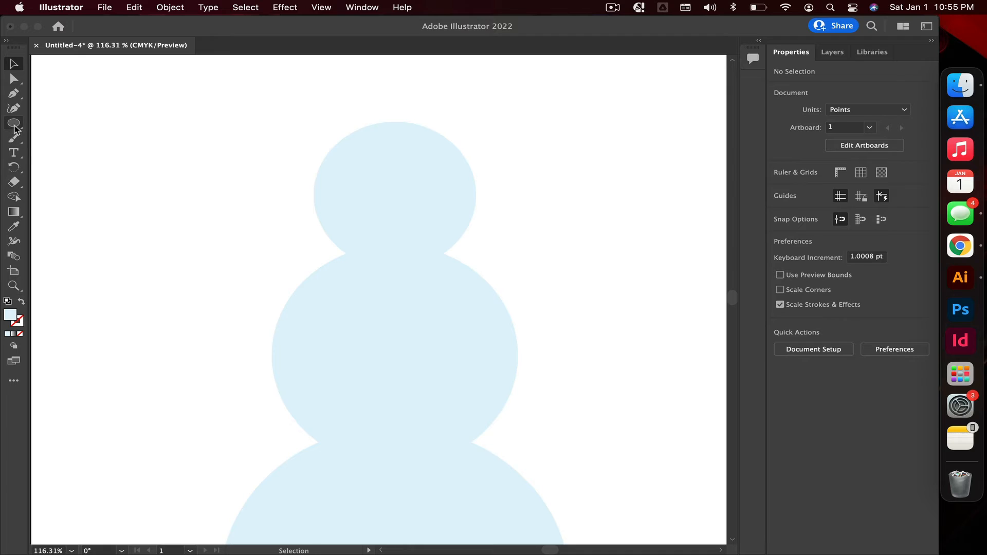
left_click_drag(355, 167, 373, 184)
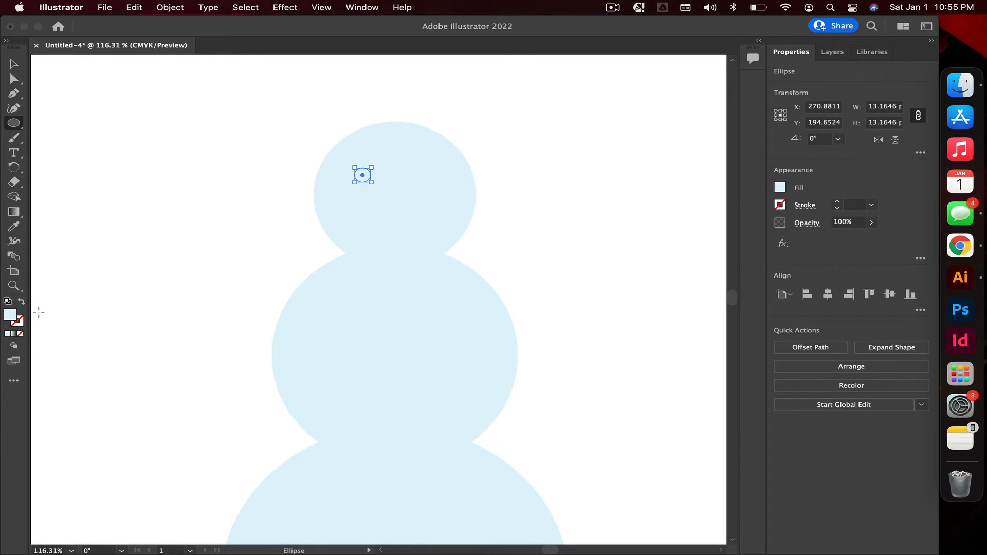
Fill the small eye circle with the black swatch and deselect it.
left_click(780, 187)
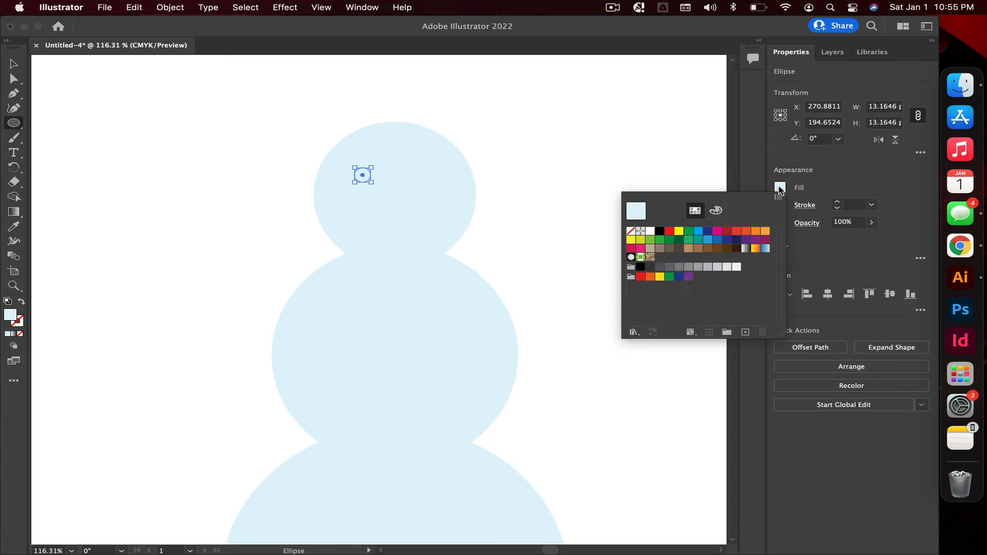
left_click(661, 231)
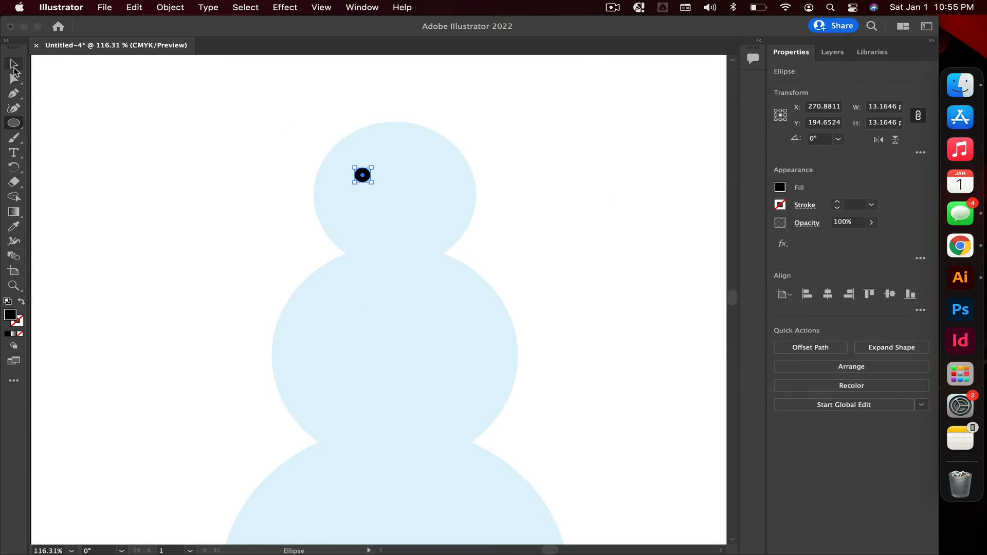
left_click(202, 183)
left_click(415, 310)
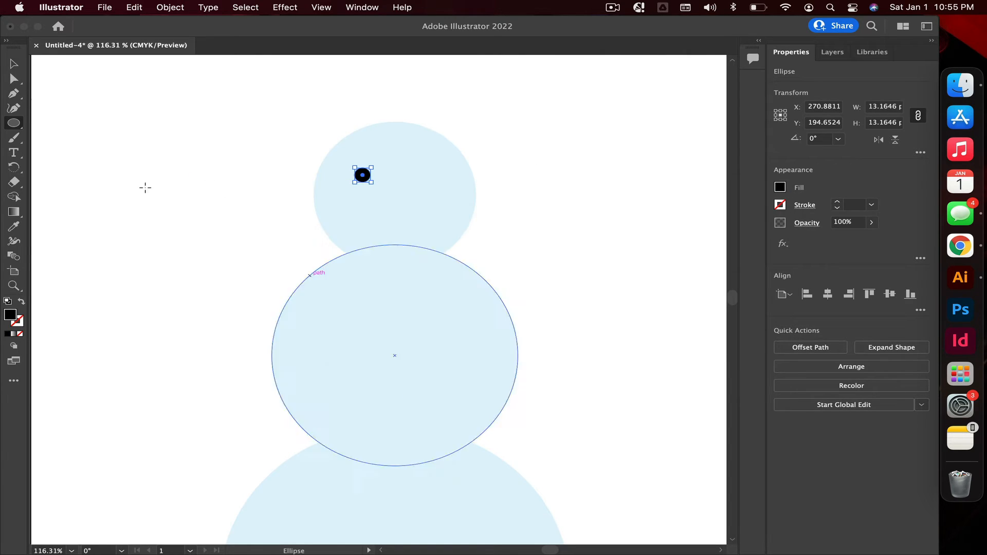
left_click(13, 64)
left_click(237, 310)
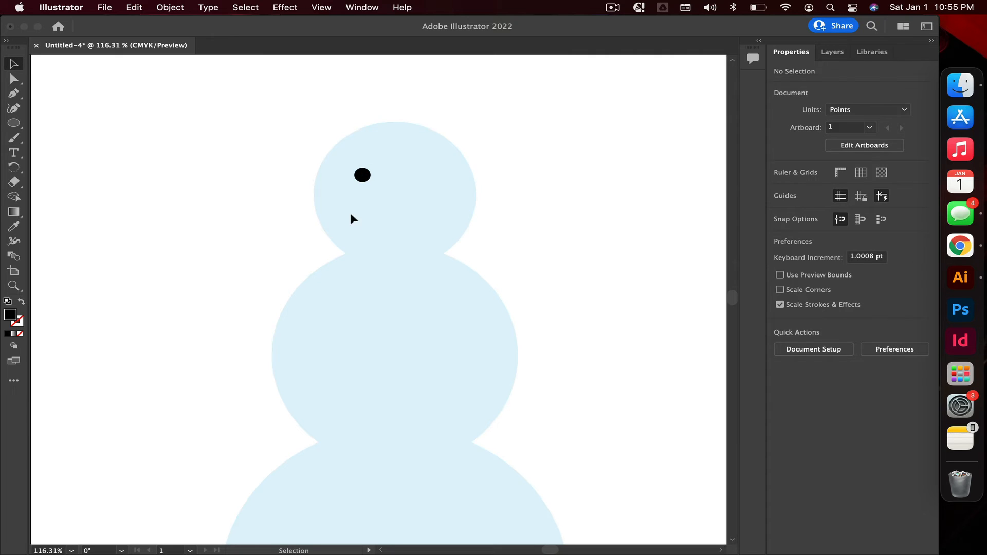
Duplicate the black eye straight across to the right side of the head, level with the original, and deselect it.
left_click(365, 180)
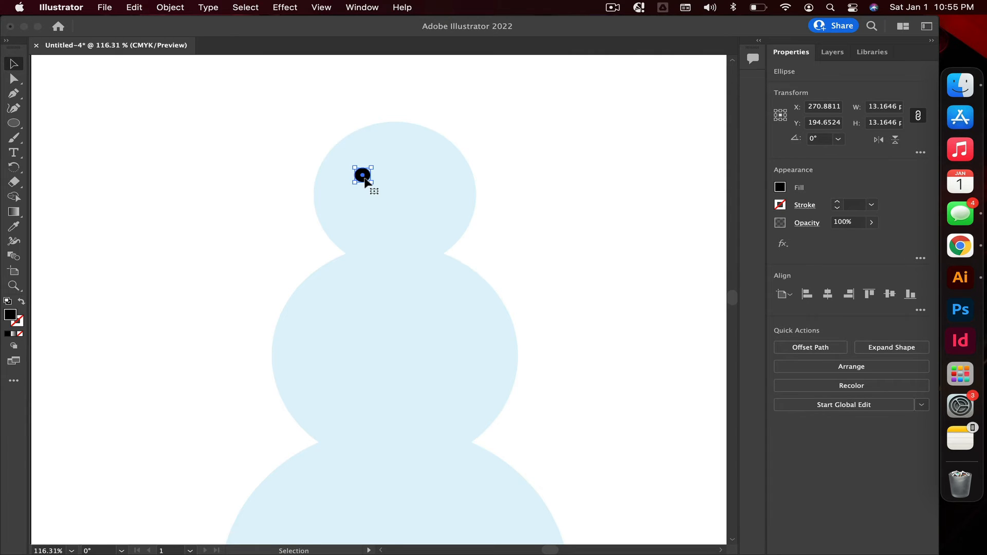
left_click_drag(364, 179, 416, 175)
left_click(514, 252)
left_click(504, 174)
left_click(544, 170)
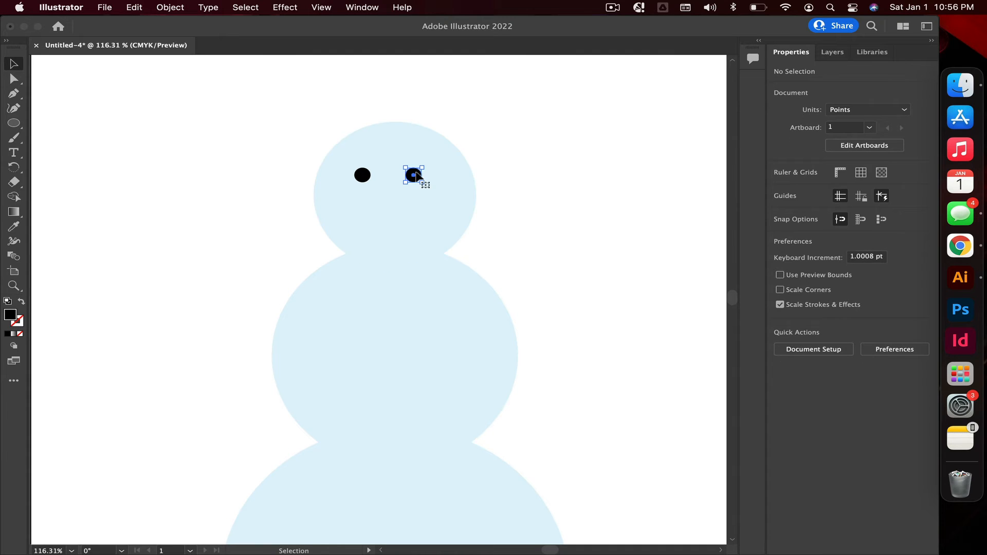
Shift both eyes together slightly to the right so the pair sits more centrally on the head.
left_click(414, 176)
left_click(364, 177, "shift")
left_click_drag(367, 180, 371, 180)
left_click(555, 153)
left_click_drag(364, 177, 393, 218)
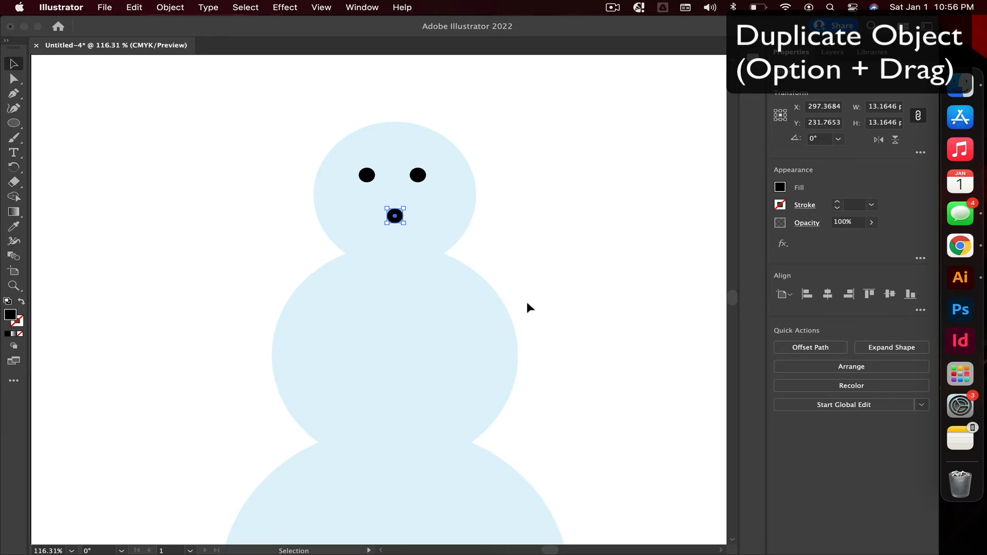
key("BackSpace")
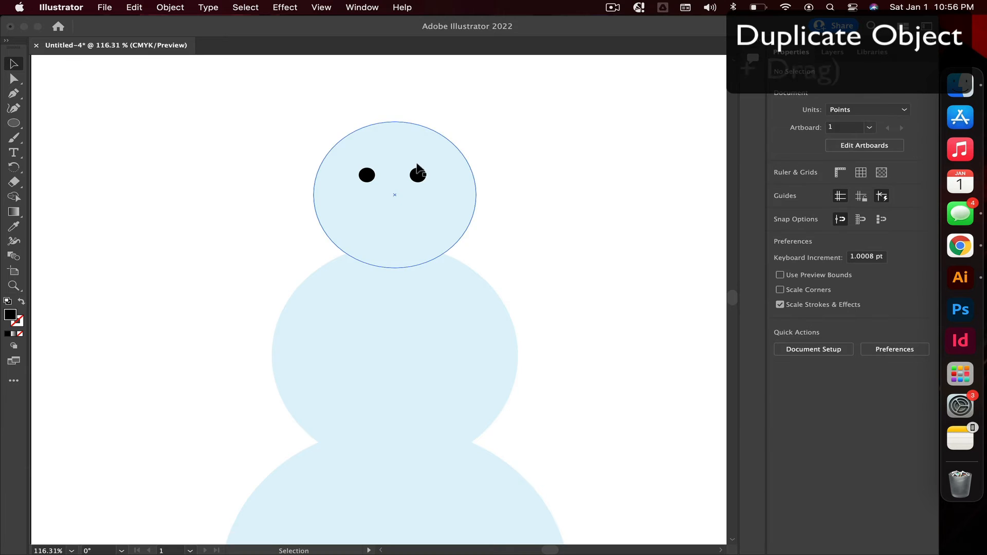
left_click(418, 176)
Build a vertical column of three small black round buttons down the middle circle, with a wider gap above the lowest one.
scroll(515, 404, "down", 3)
scroll(514, 404, "left", 1)
left_click(566, 262)
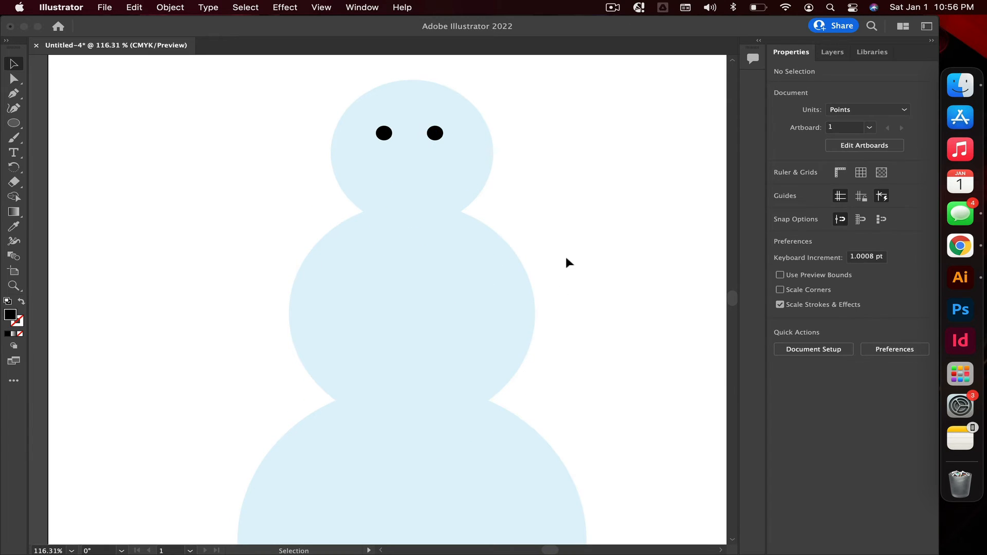
left_click(14, 124)
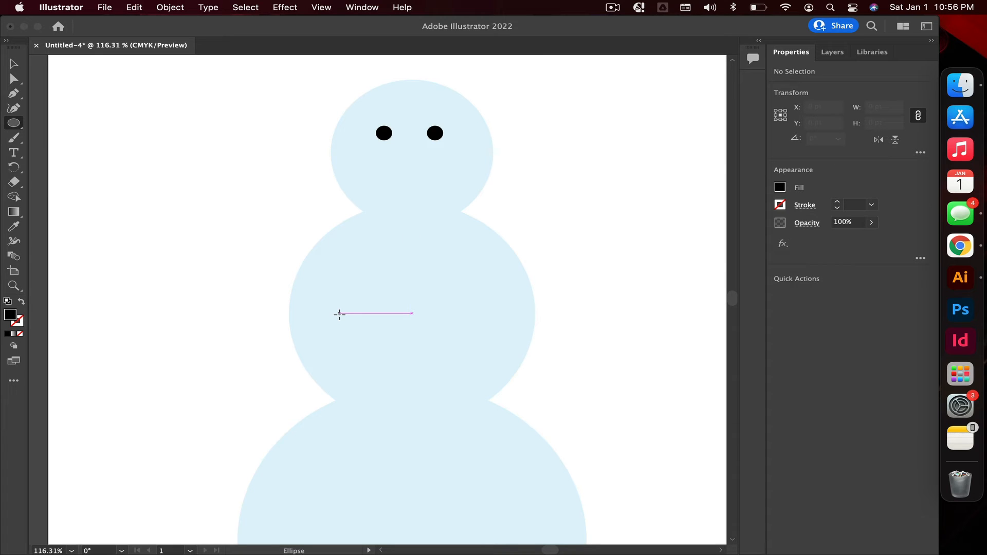
left_click_drag(405, 236, 416, 332)
key("v")
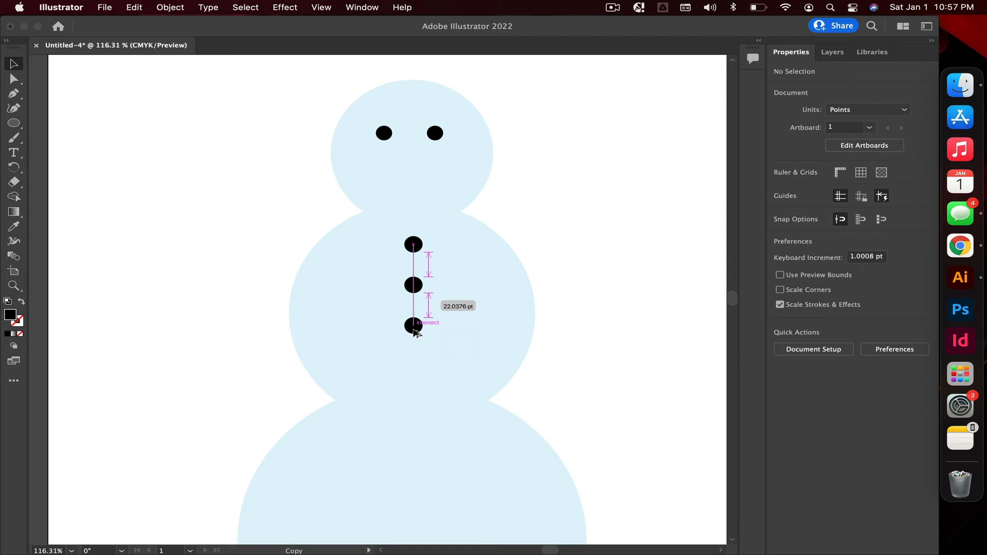
left_click_drag(417, 333, 413, 341)
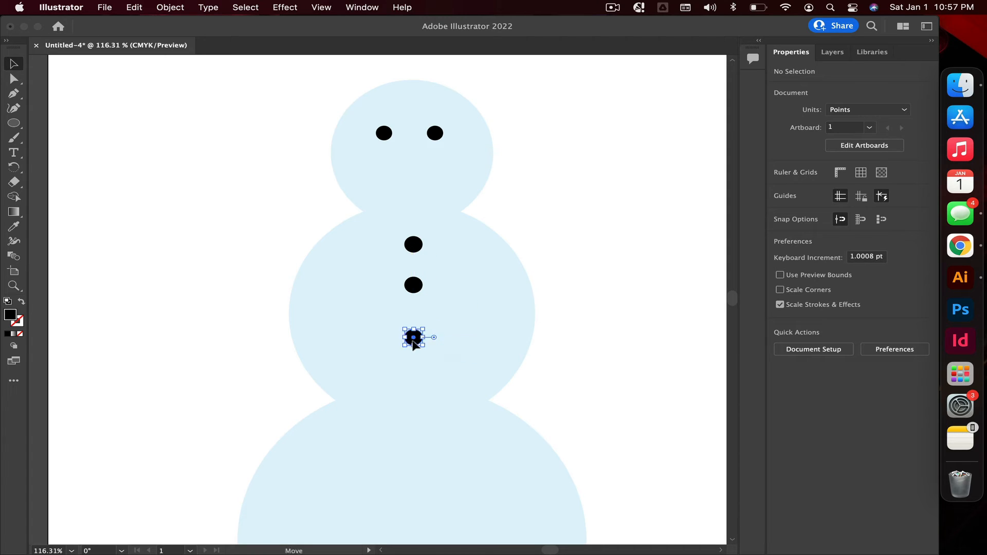
left_click(586, 273)
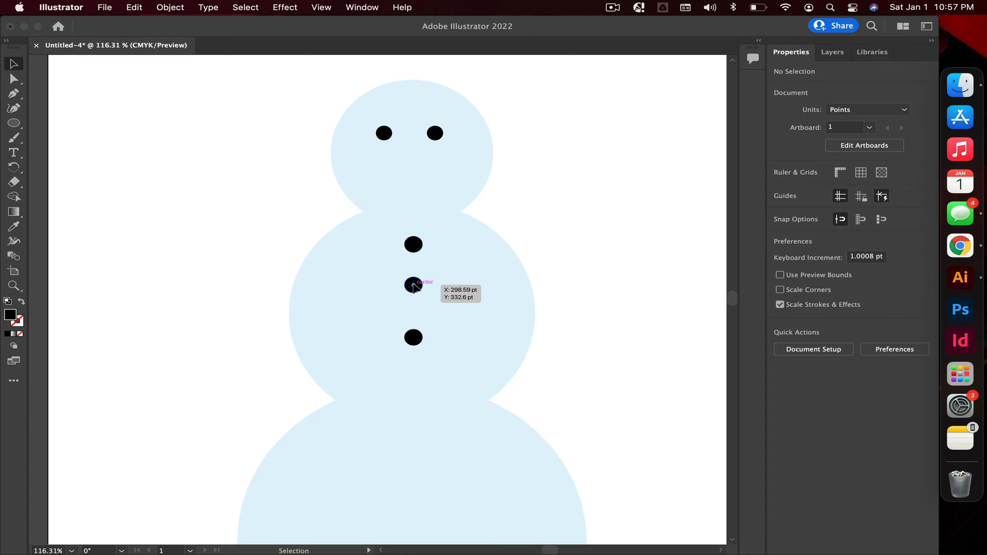
Nudge the middle button slightly down toward the lowest one and deselect everything.
left_click_drag(413, 286, 413, 287)
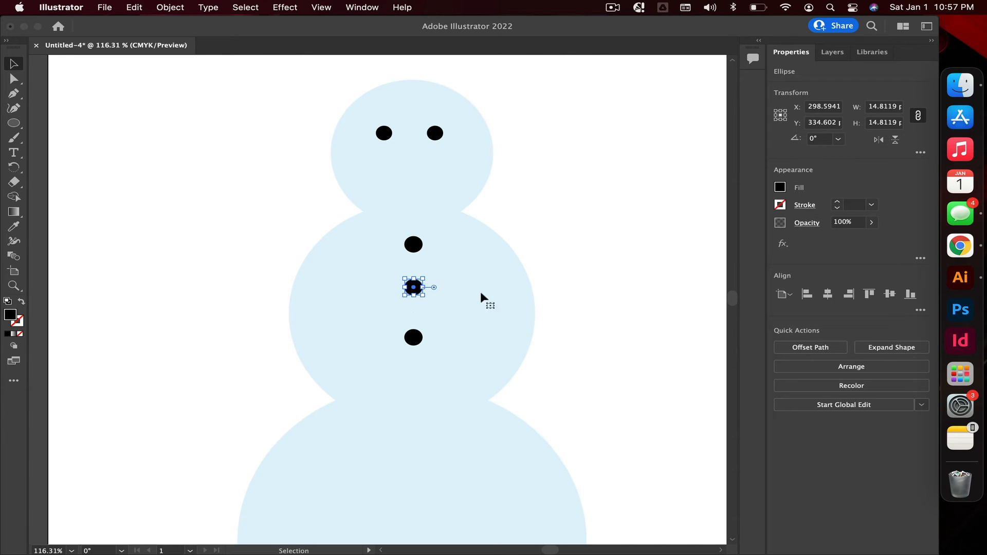
left_click(535, 207)
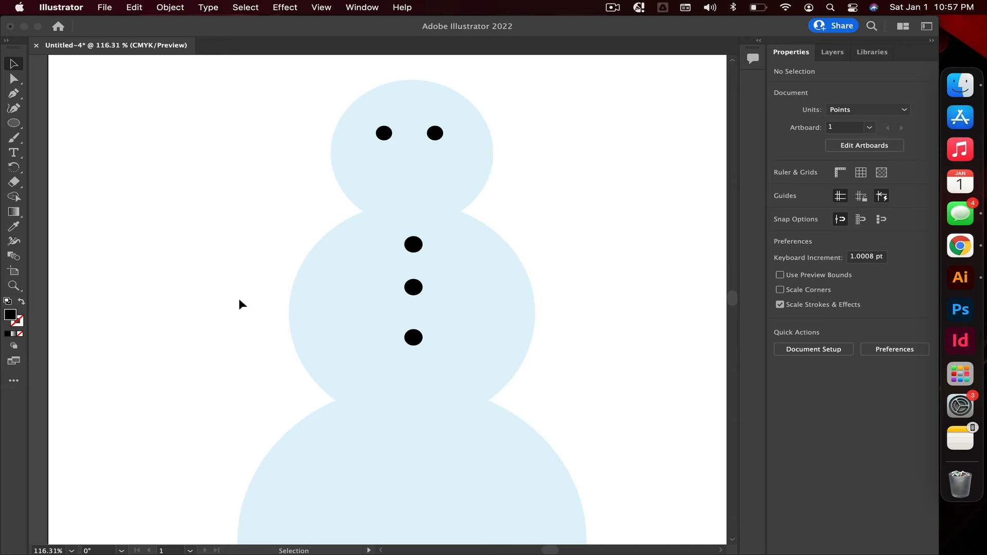
left_click(412, 335)
left_click(505, 300)
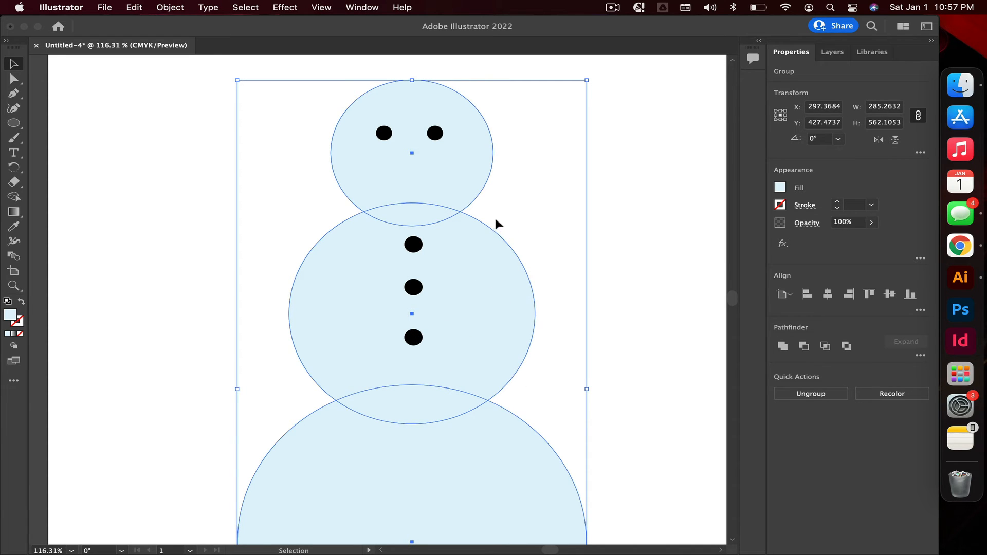
left_click(556, 139)
Select only the two black eyes, leaving out the body circles, and group them.
left_click_drag(539, 160, 284, 111)
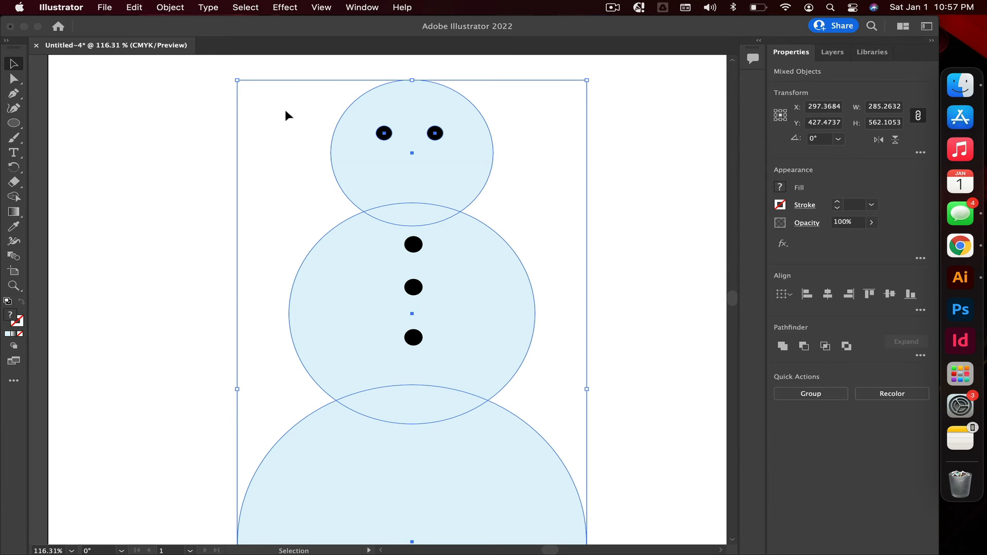
left_click(448, 175, "shift")
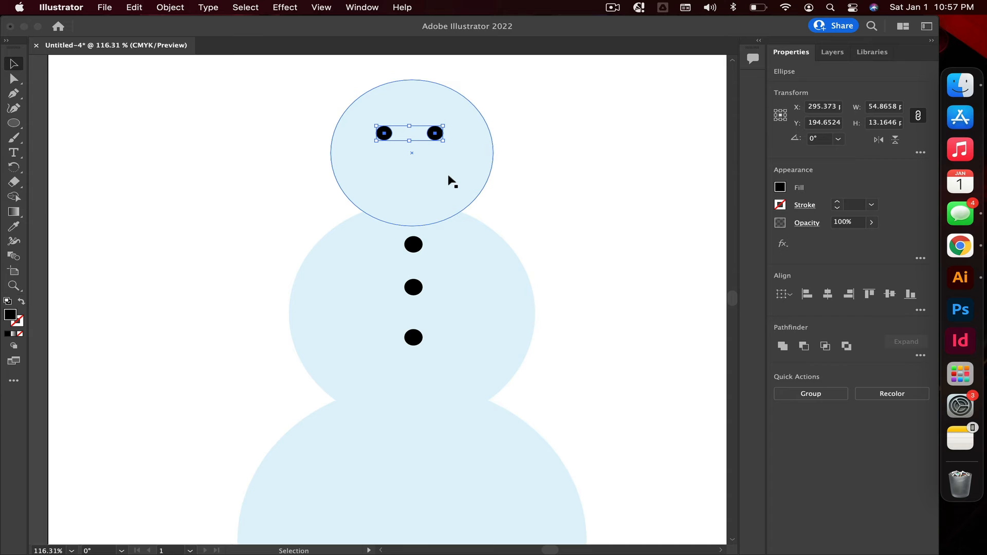
key("super+g")
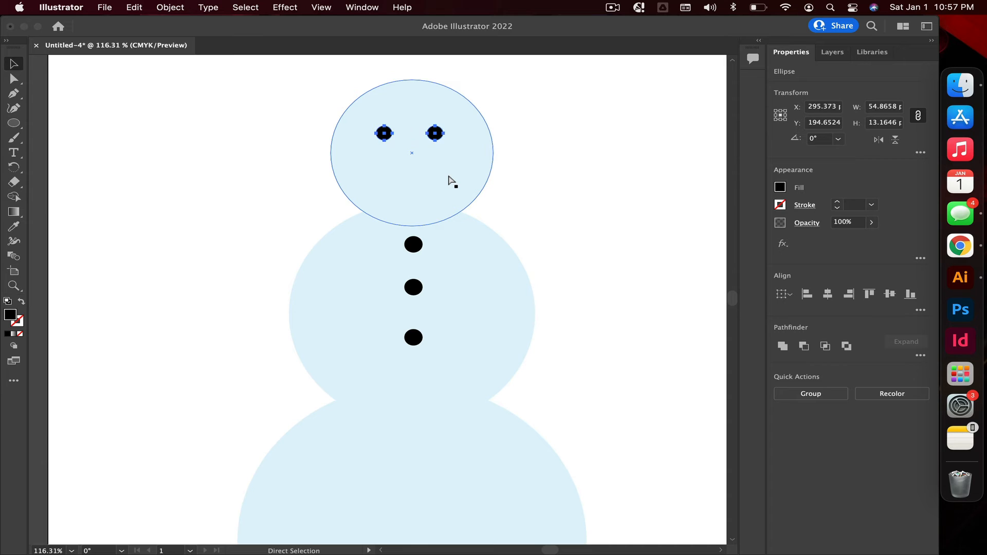
Centre the grouped eyes horizontally with the body, group them with it, and shift that group slightly up and to the left.
key("super+a")
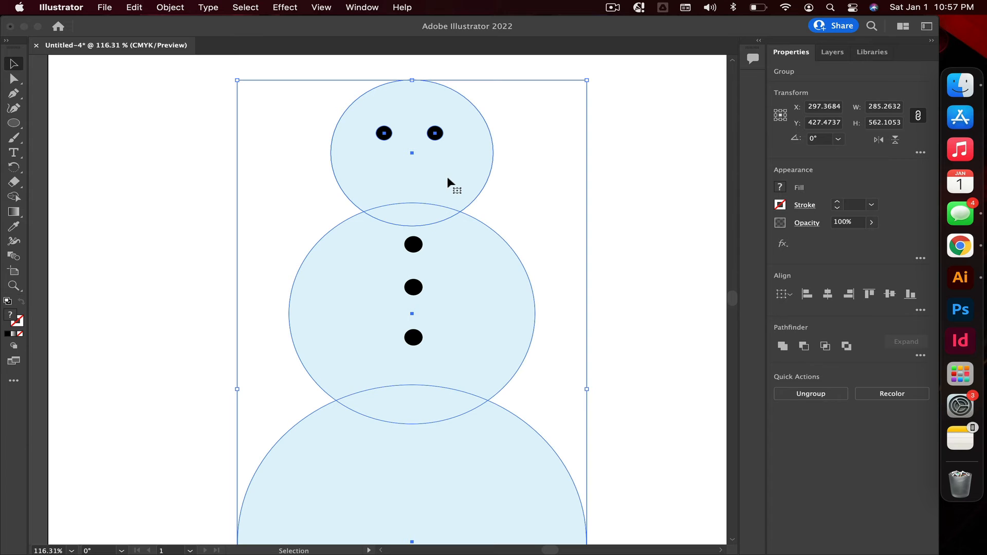
left_click(829, 294)
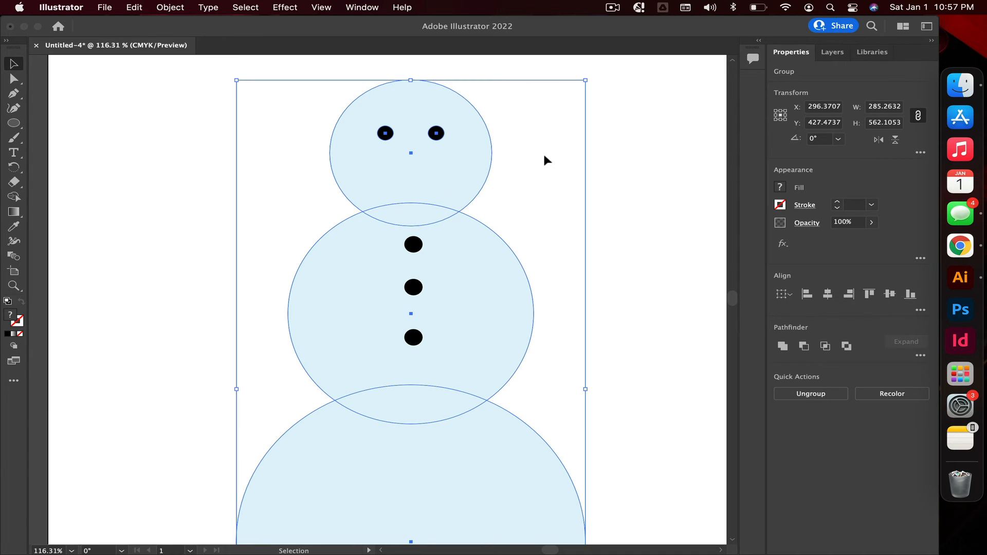
key("super+g")
mouse_move(416, 147)
left_mouse_down()
mouse_move(557, 186)
mouse_move(433, 171)
mouse_move(389, 130)
mouse_move(436, 151)
mouse_move(425, 143)
left_mouse_up()
Select only the three black buttons and space them evenly with Vertical Distribute Center.
left_click(417, 248)
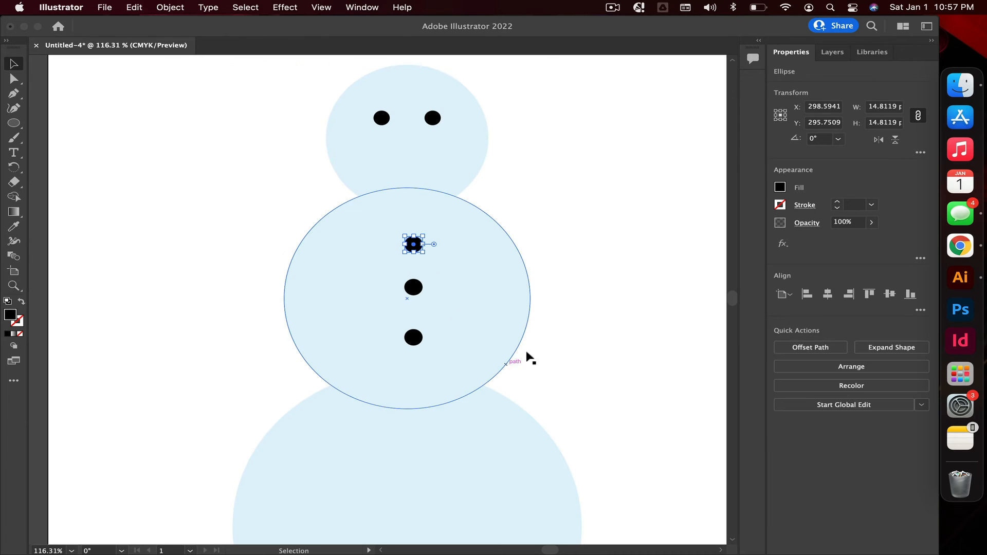
left_click(569, 344)
left_click_drag(569, 369, 336, 216)
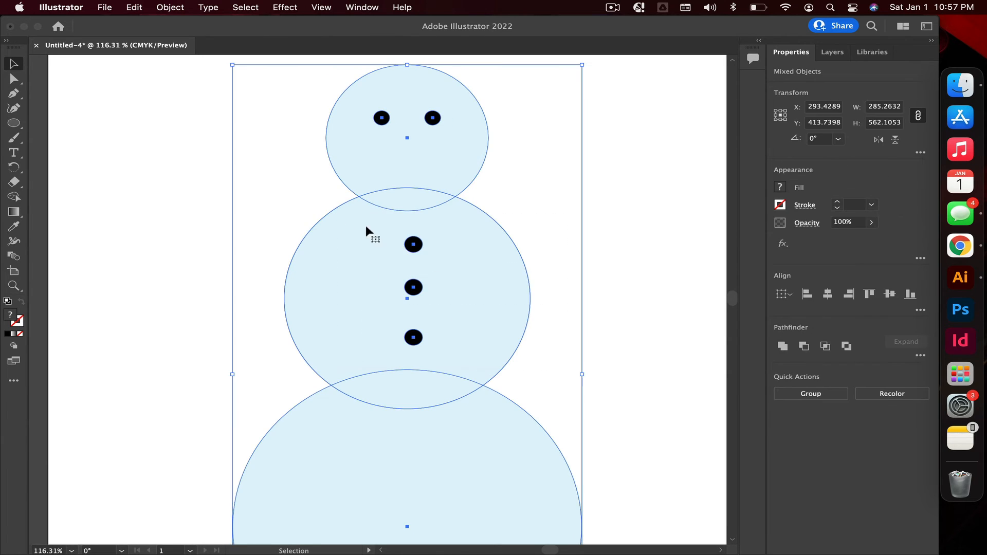
left_click(468, 287, "shift")
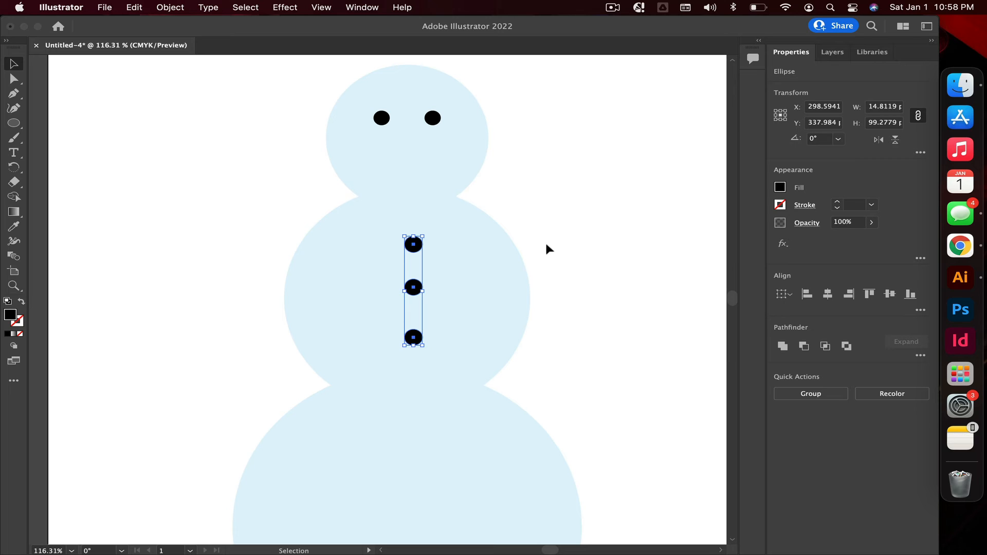
key("z")
left_click_drag(446, 269, 484, 304)
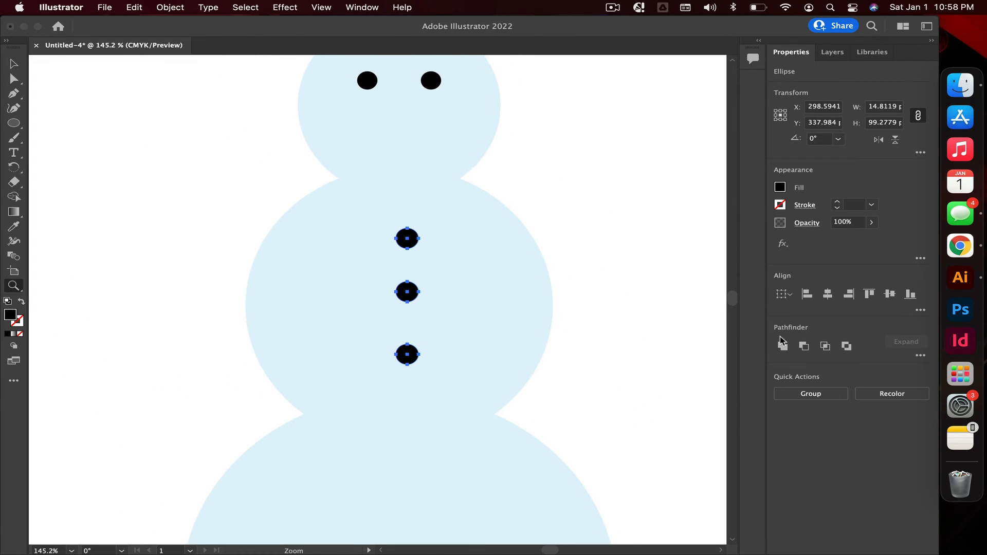
left_click(921, 310)
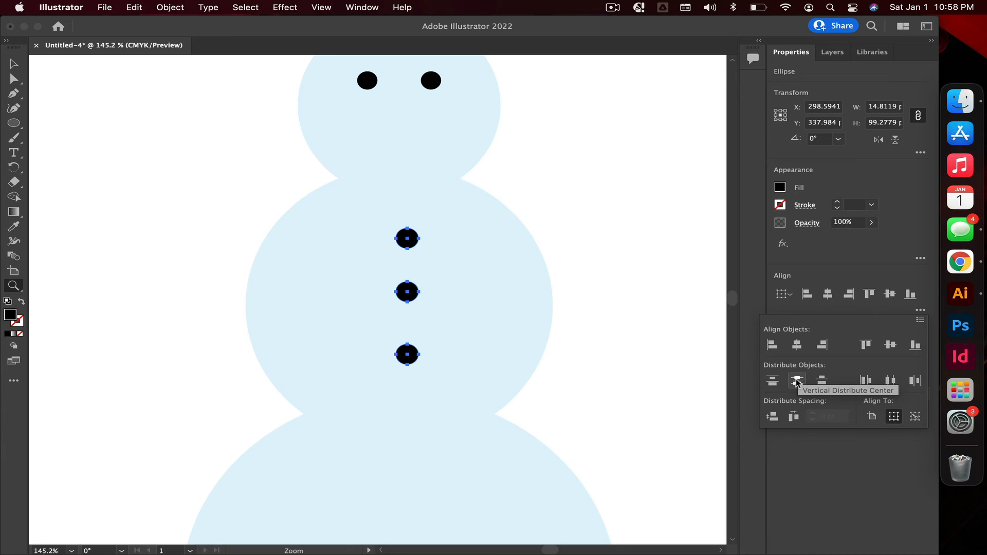
left_click(798, 383)
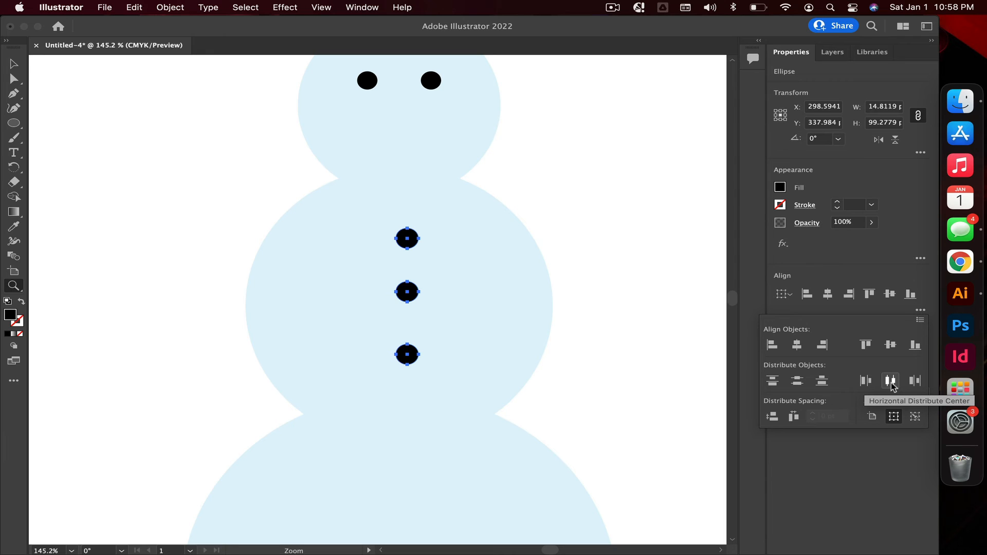
left_click(797, 381)
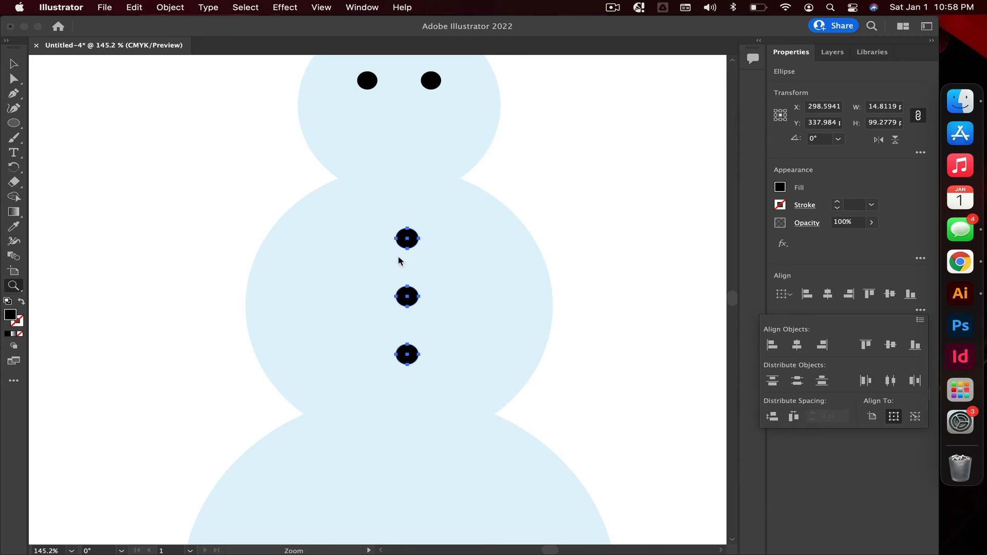
left_click(600, 267)
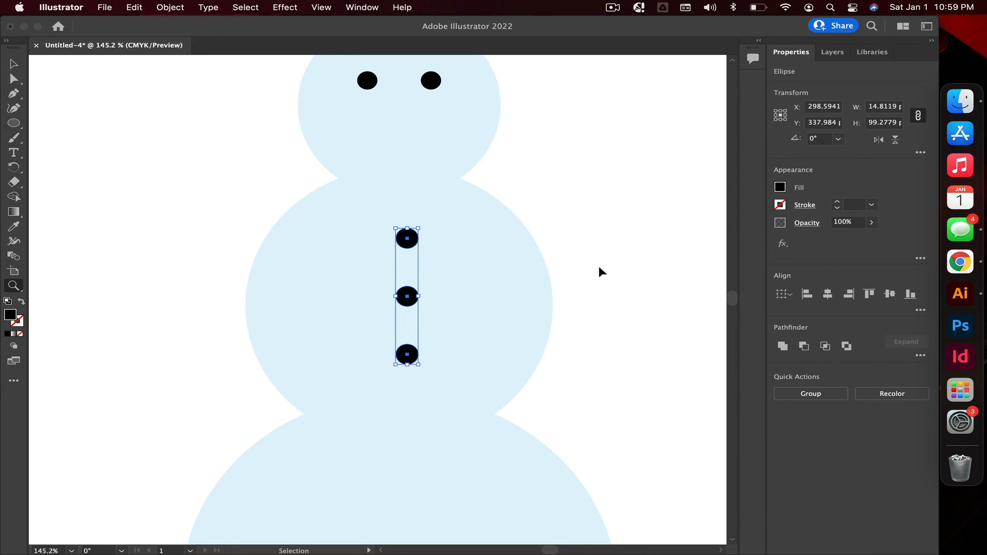
Group the three evenly spaced buttons and deselect them.
key("super+g")
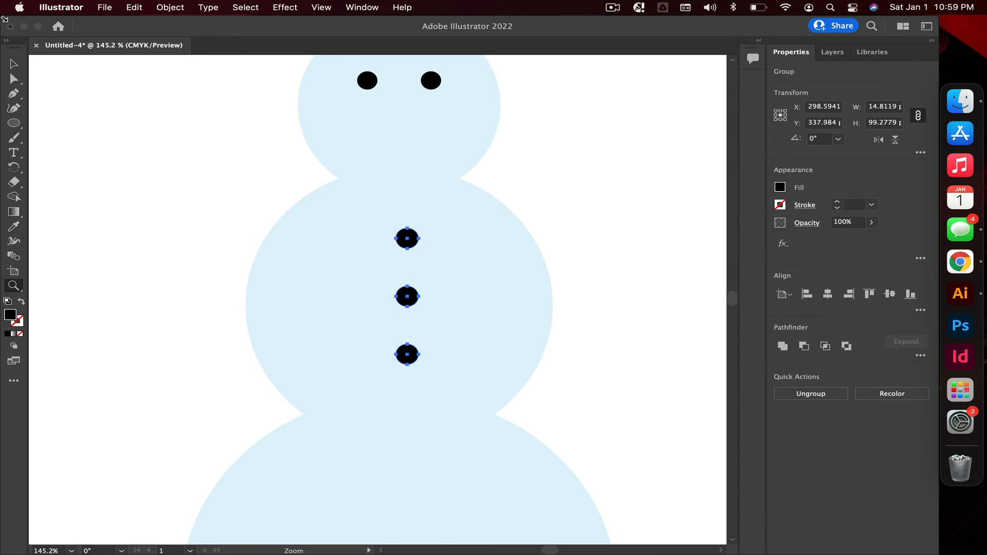
left_click(14, 65)
left_click(473, 262)
left_click(691, 357)
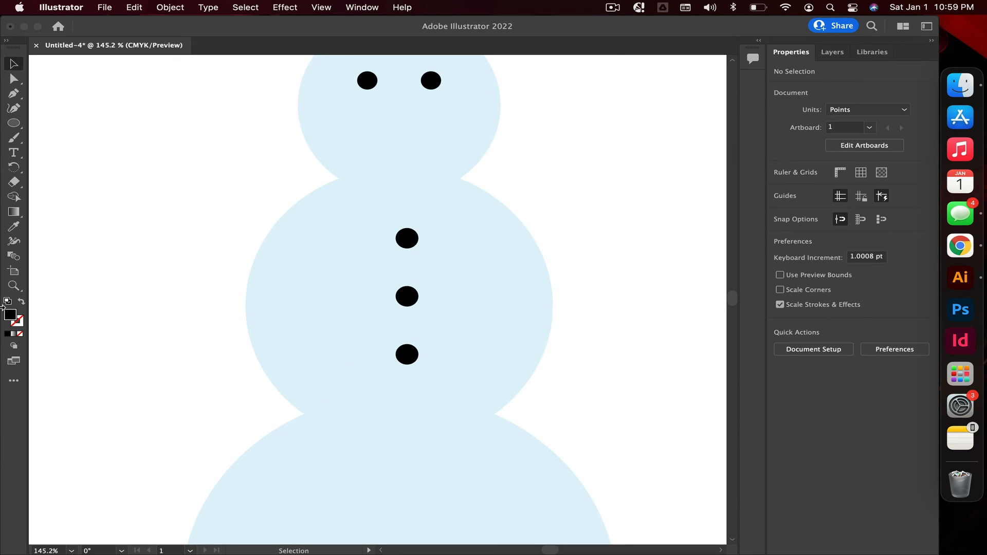
left_click(14, 286)
left_click(332, 295, "alt")
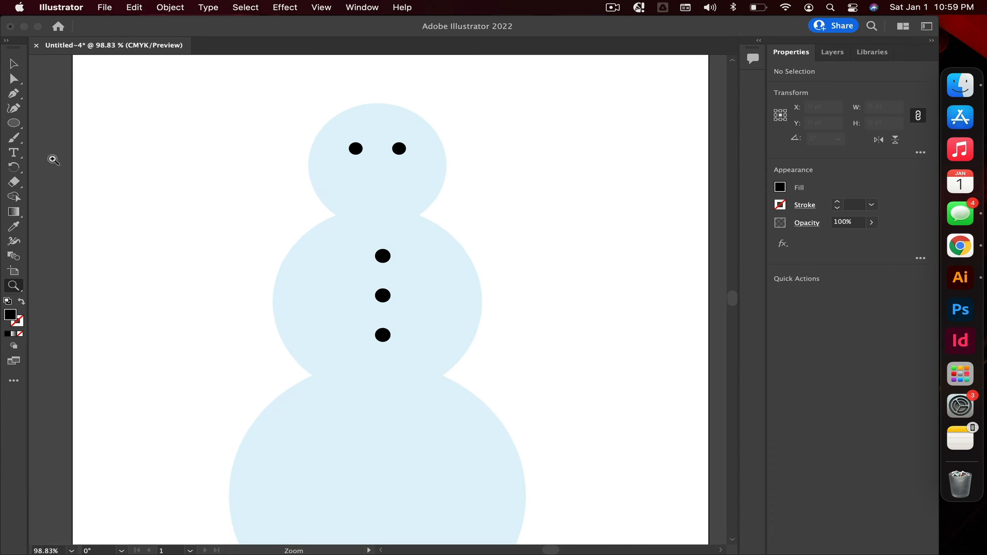
left_click(12, 64)
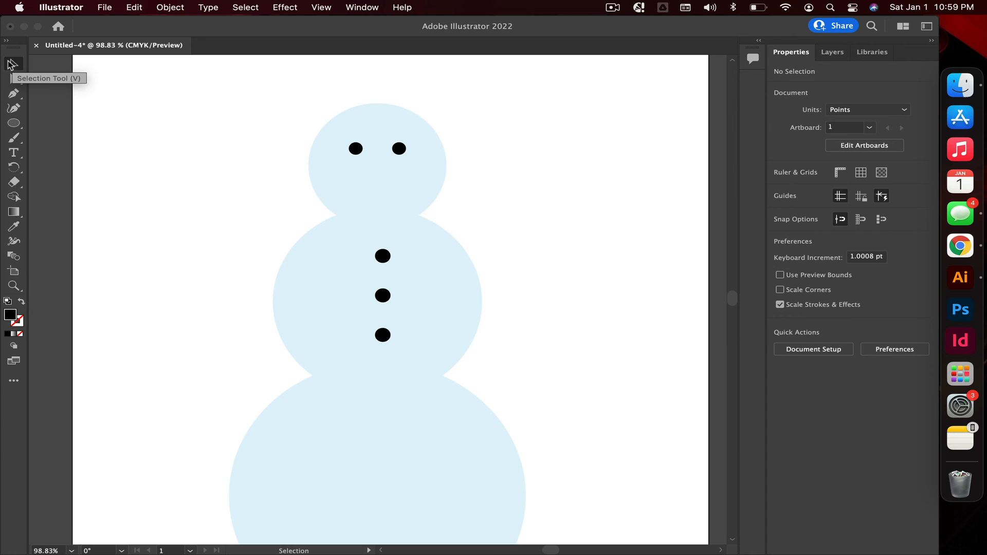
left_click(423, 283)
left_click(561, 351)
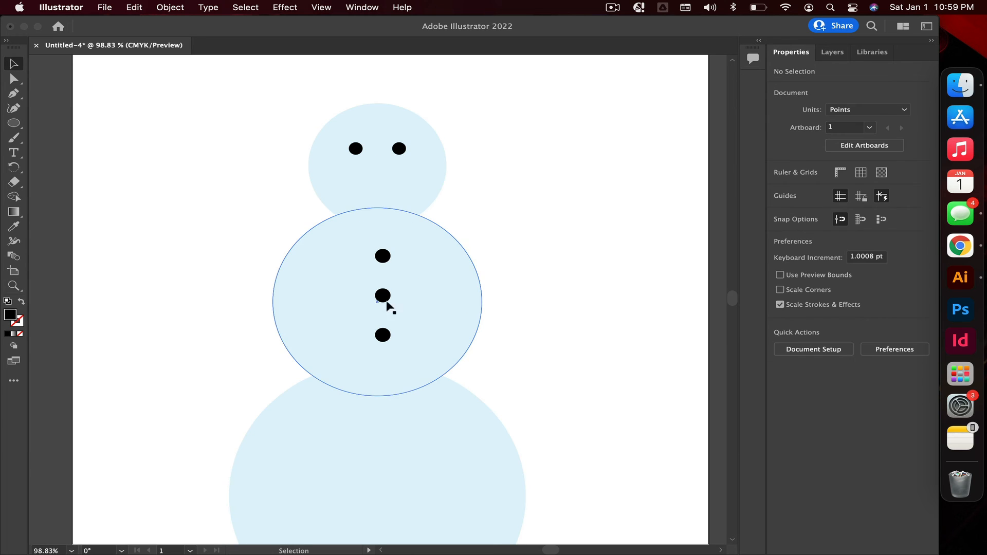
left_click(381, 298)
left_click(574, 343)
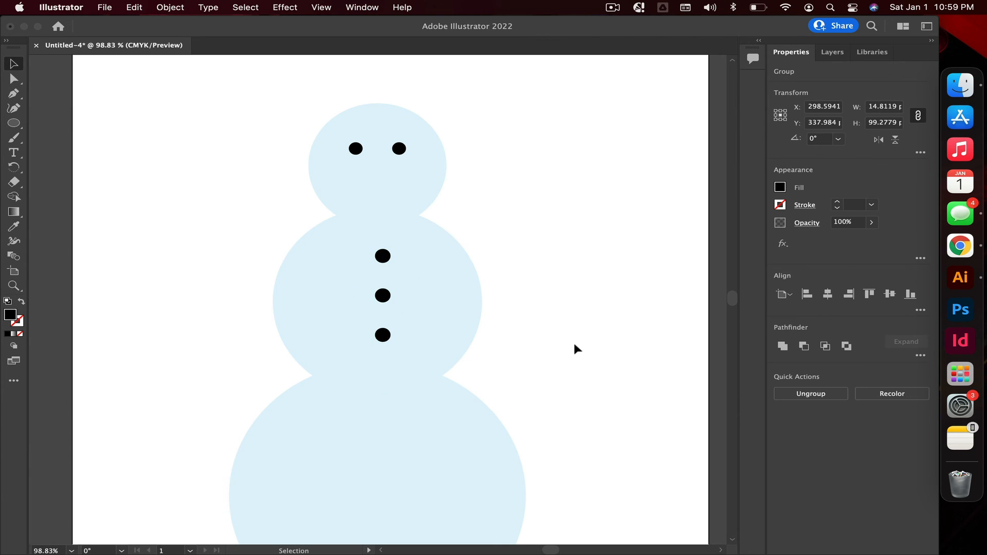
left_click_drag(543, 341, 313, 234)
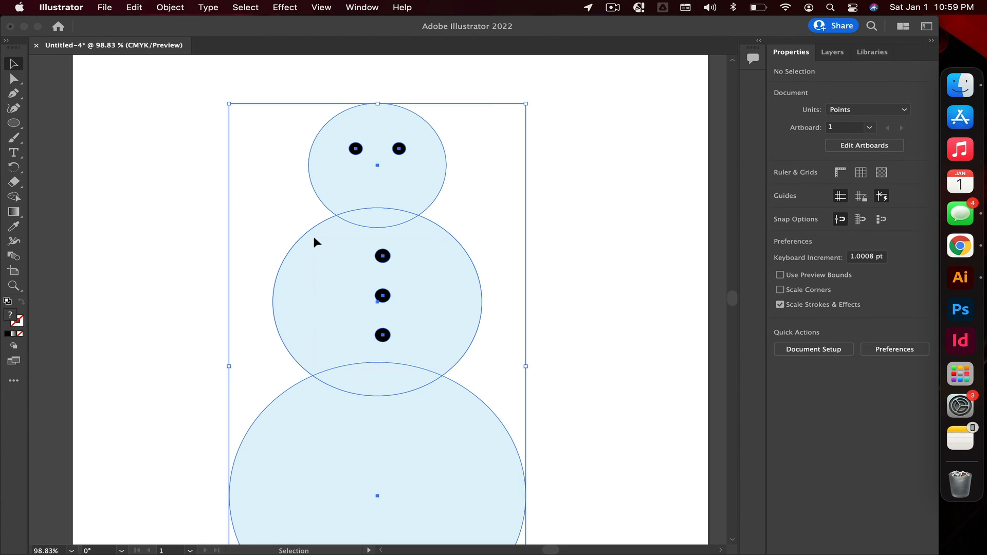
left_click(637, 315)
left_click(379, 293)
left_click(516, 361)
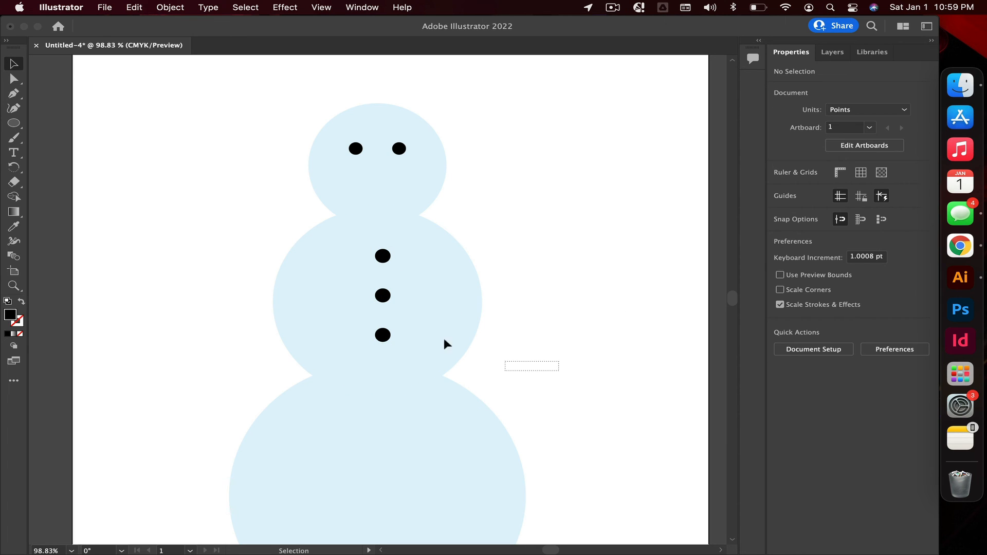
Centre the button group horizontally on the snowman body, using the body group as the key object, and deselect.
left_click(315, 280)
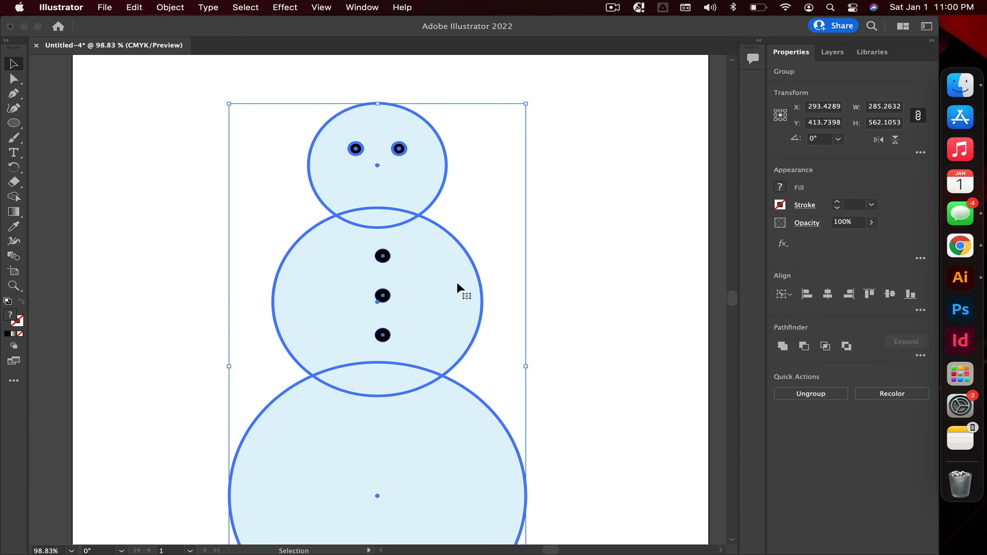
left_click(828, 295)
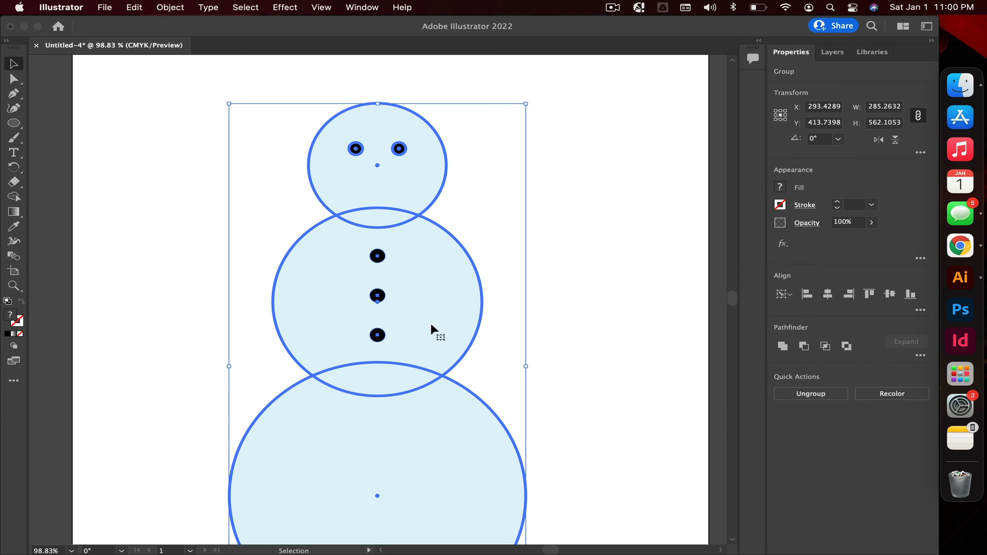
left_click(612, 234)
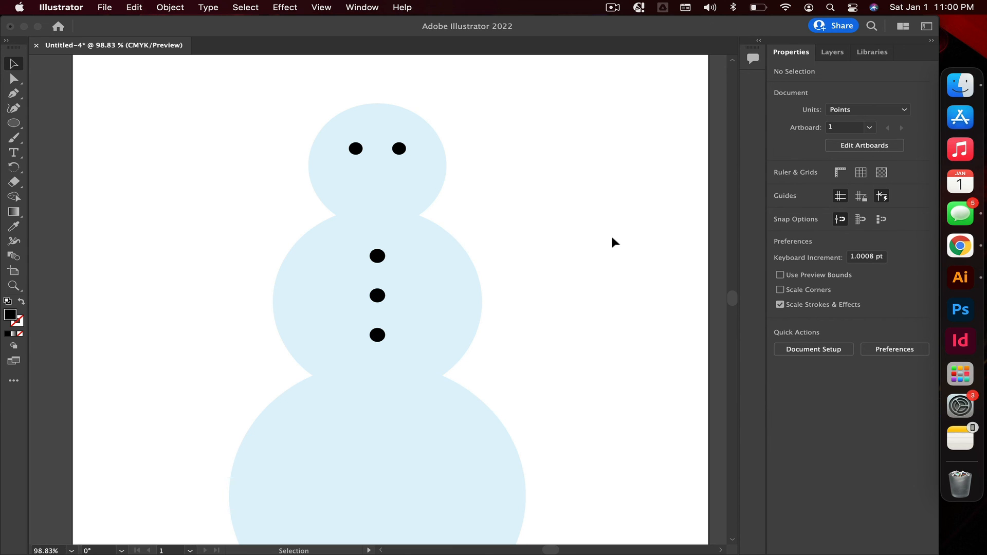